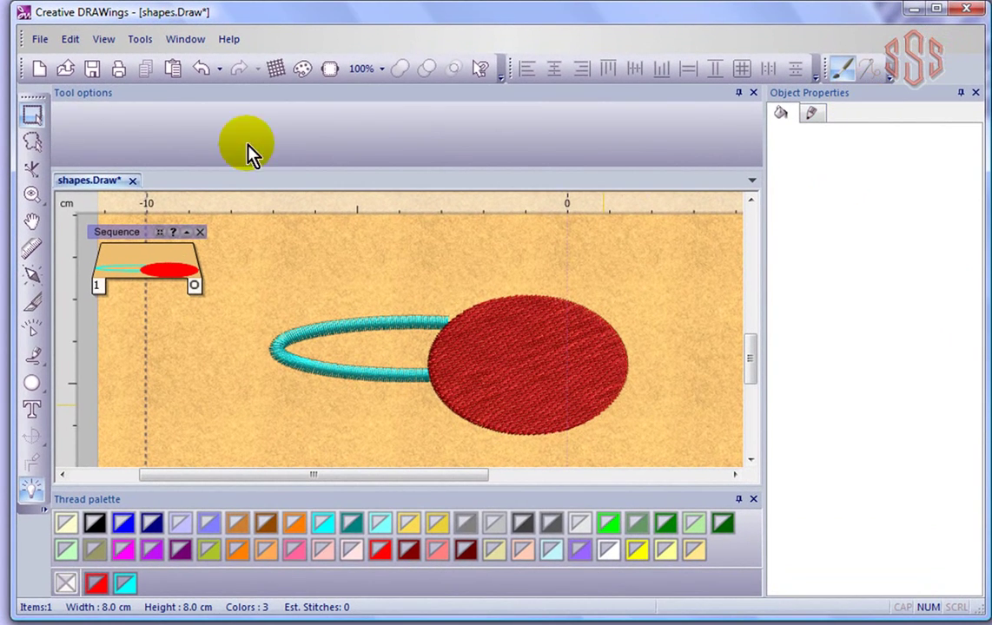
Start a new design to bring up the Artwork source wizard
click(37, 66)
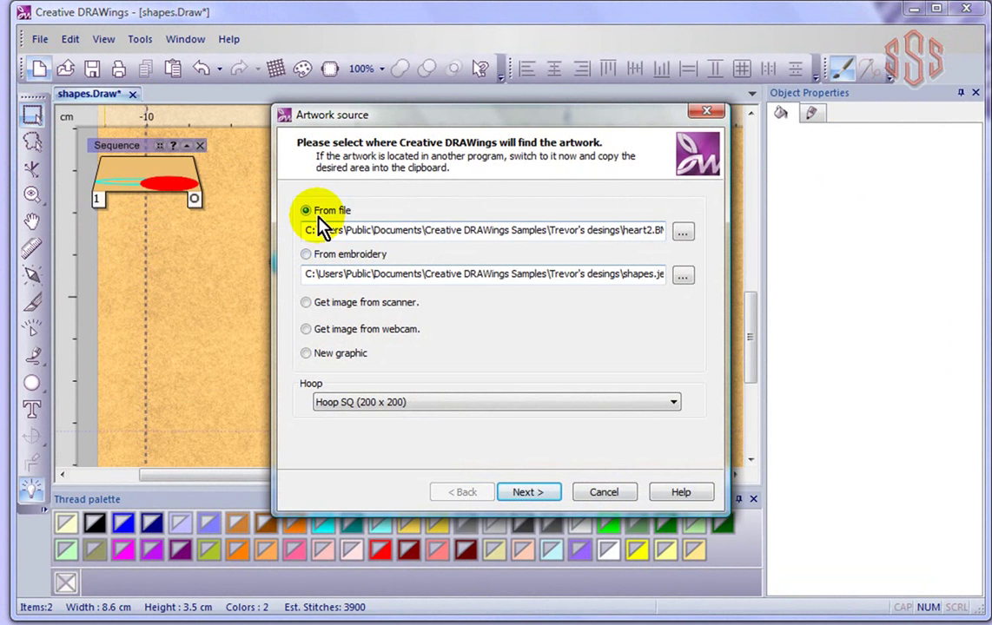
Pick heart2.BMP from the designs folder as the artwork source file
click(684, 232)
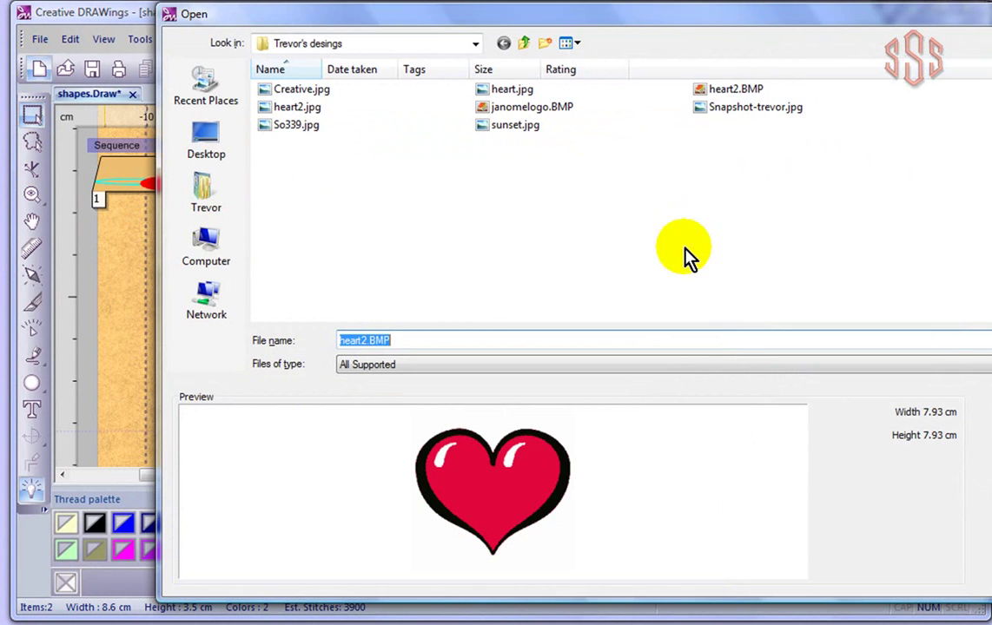
drag(682, 16, 539, 20)
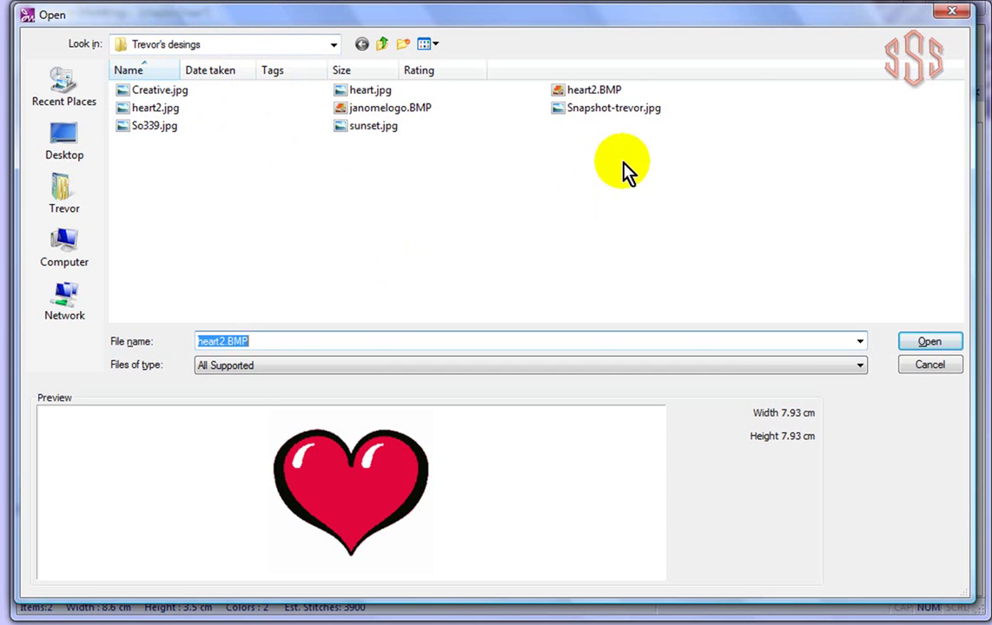
click(584, 94)
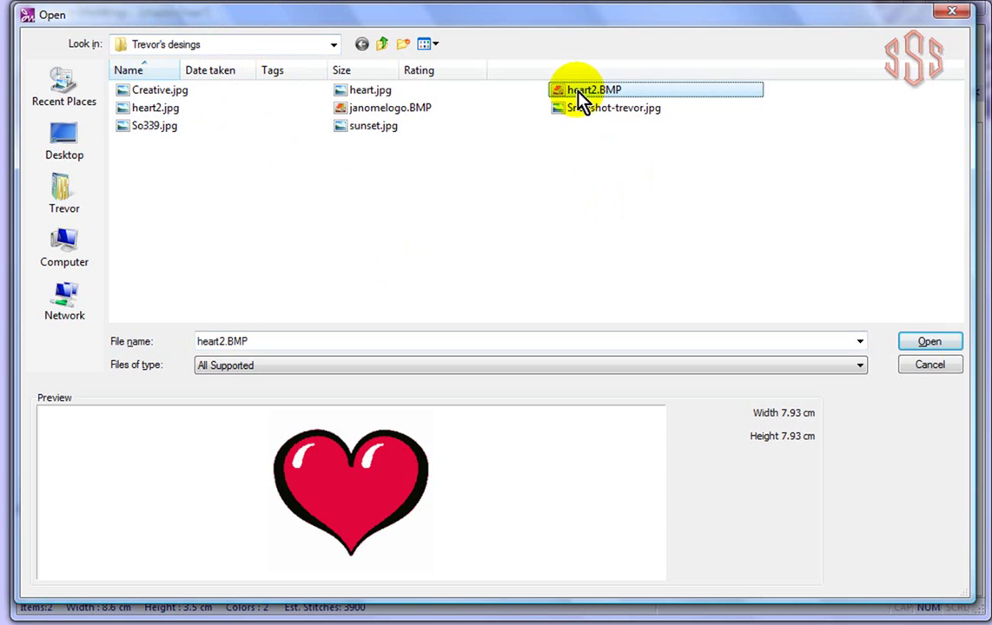
click(929, 343)
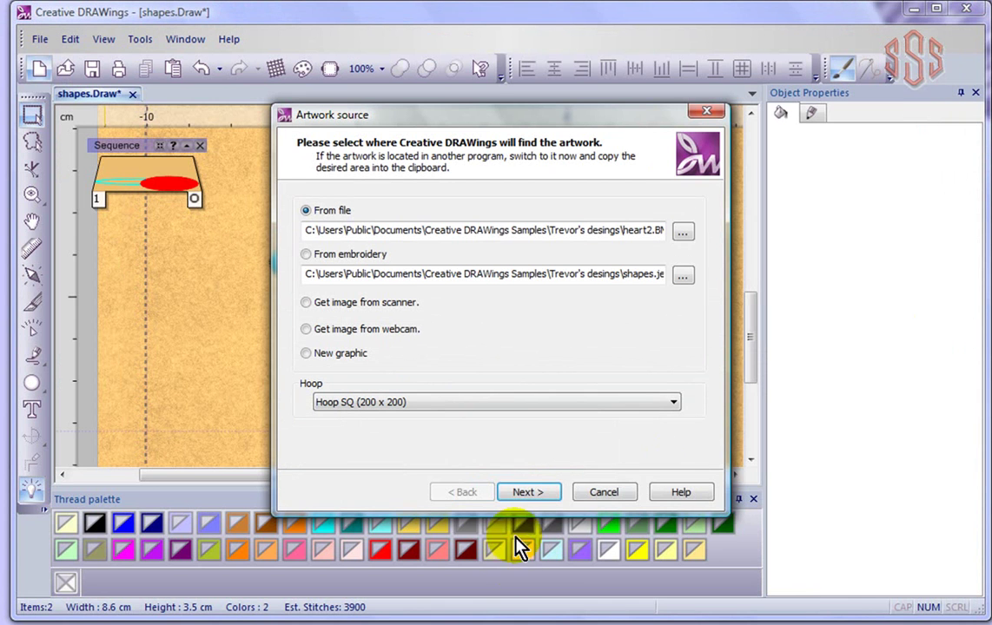
Open the heart image as cross stitch with the default fabric, reaching colour reduction
click(526, 493)
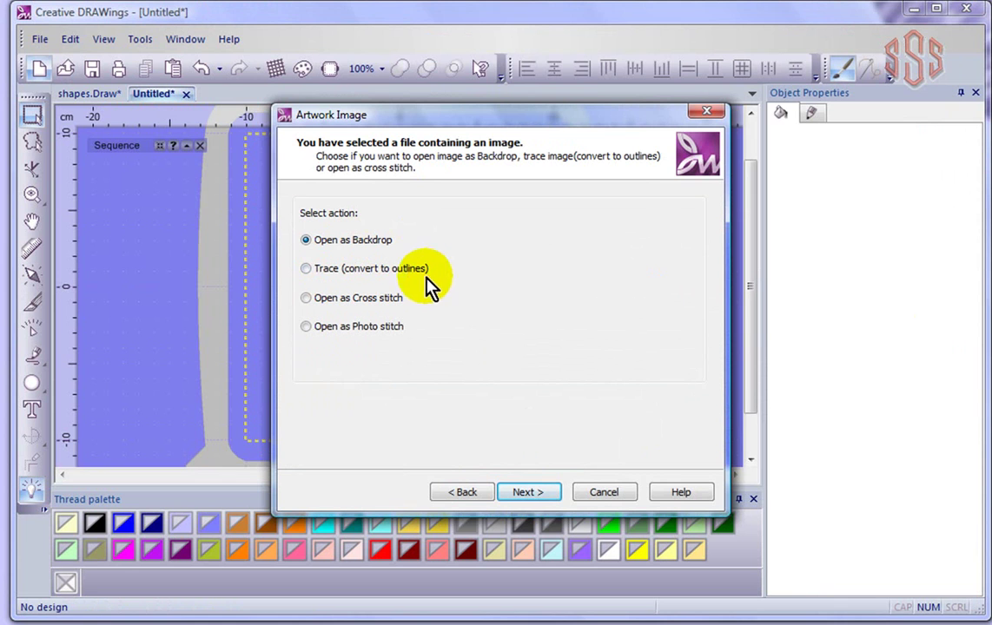
click(306, 298)
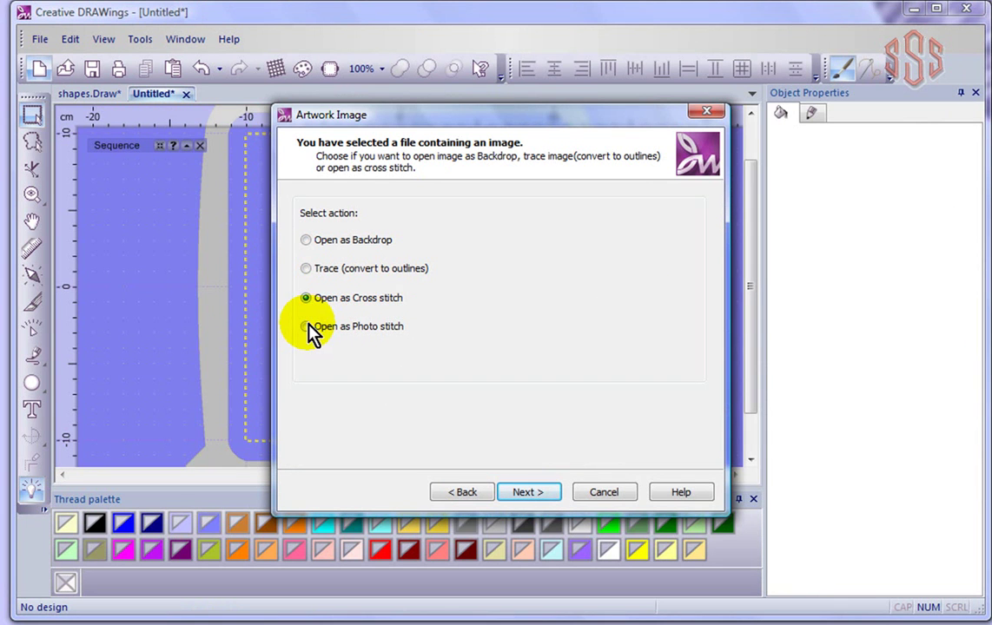
click(545, 495)
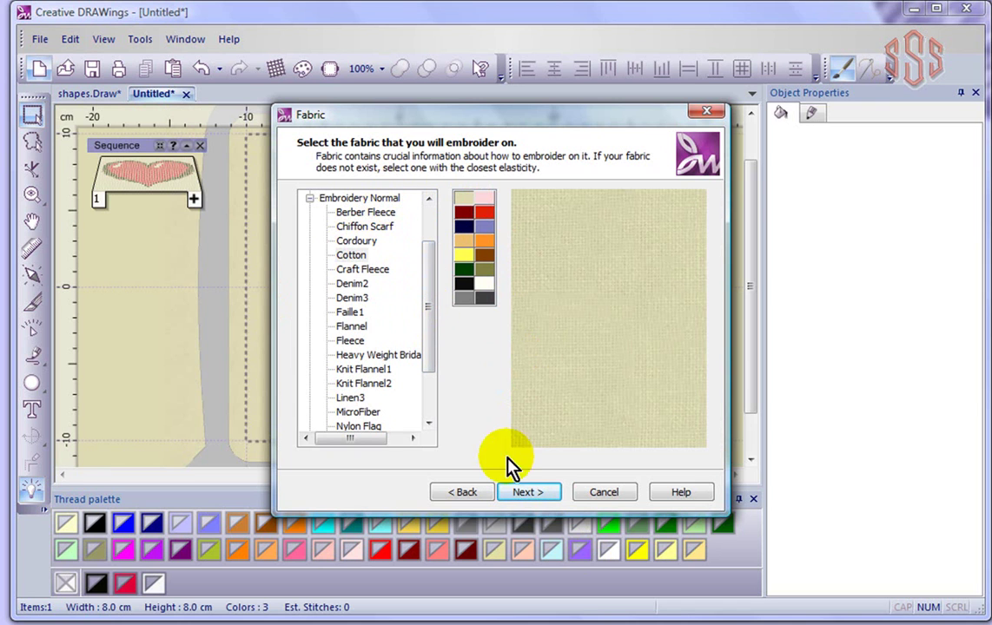
click(532, 493)
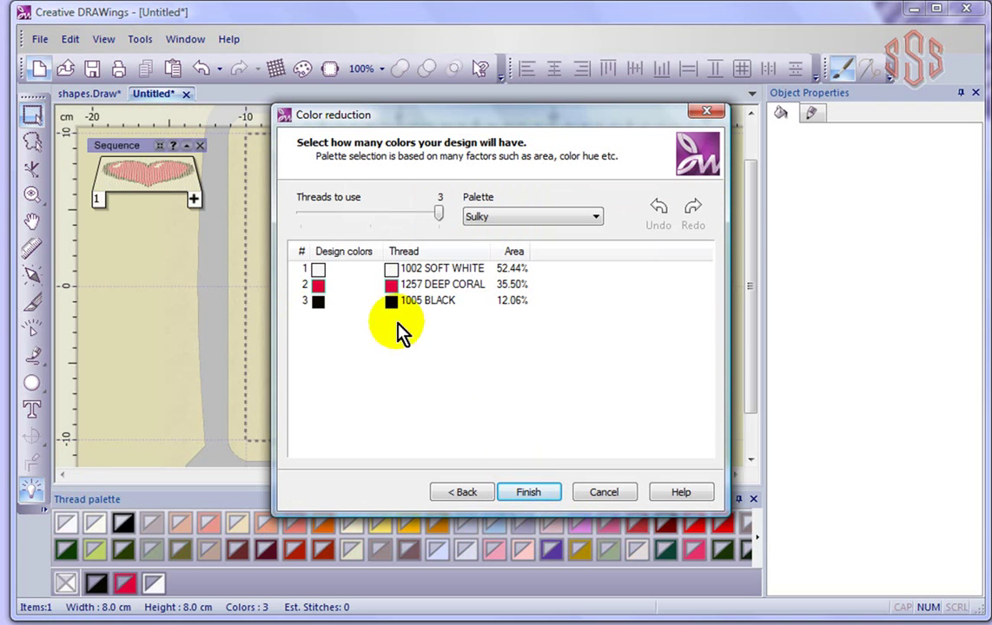
Finish with three thread colours, try photo stitch on the heart, then revert to cross stitch
click(547, 495)
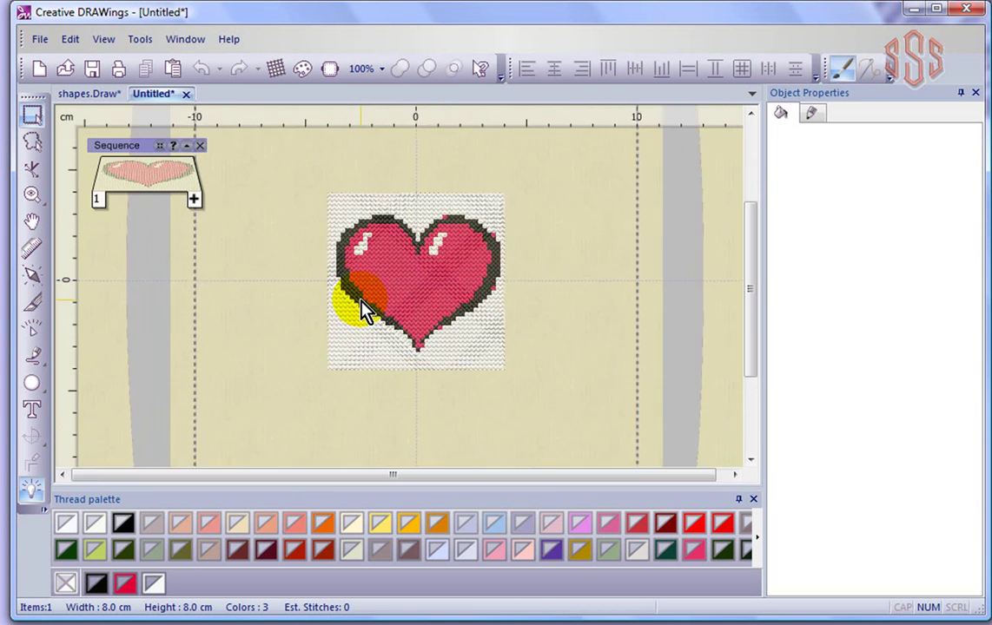
scroll(361, 307, up, 2)
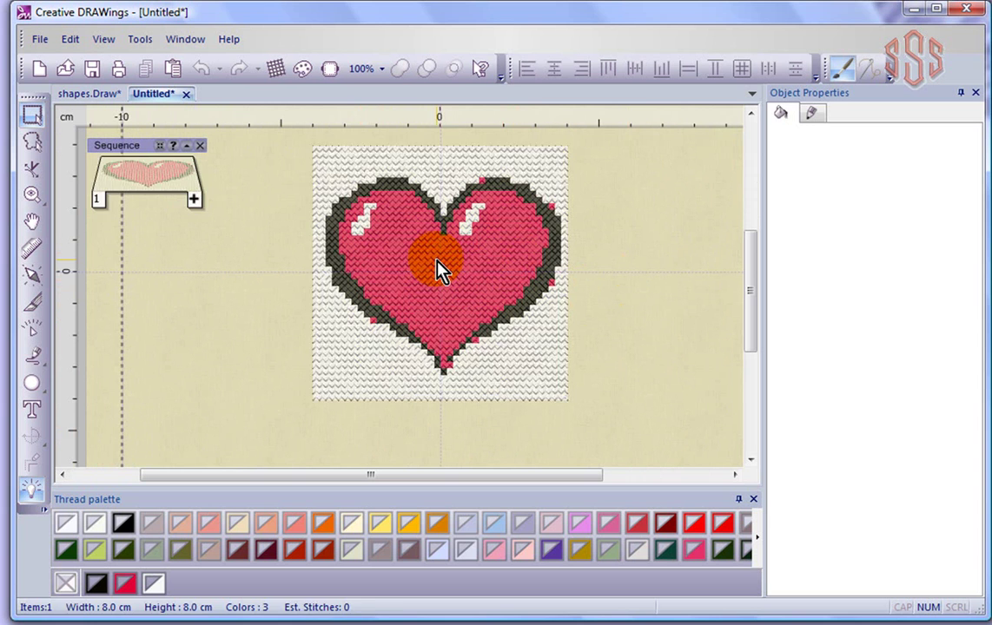
click(438, 270)
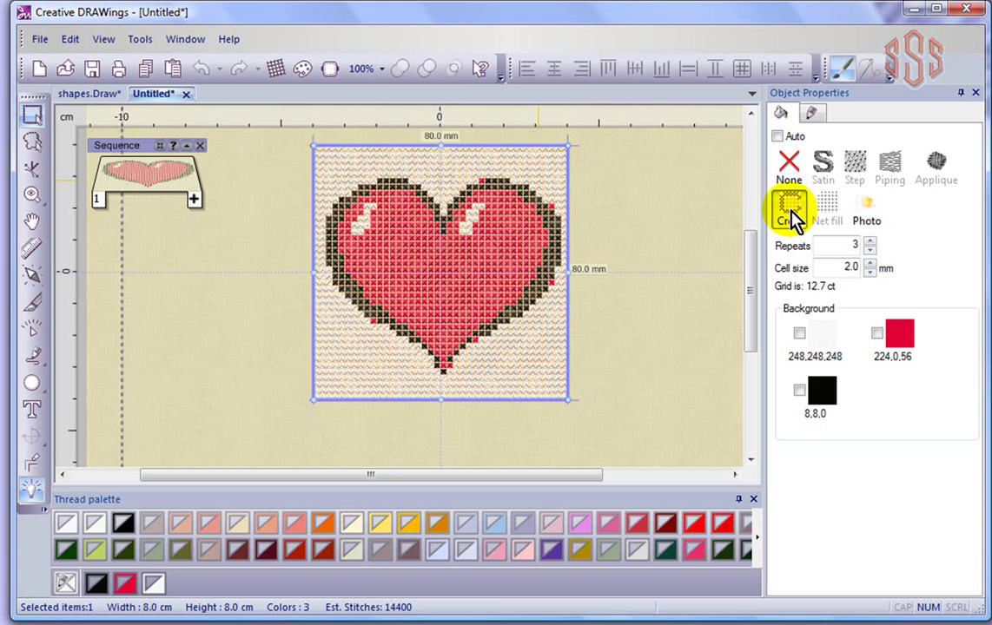
click(792, 215)
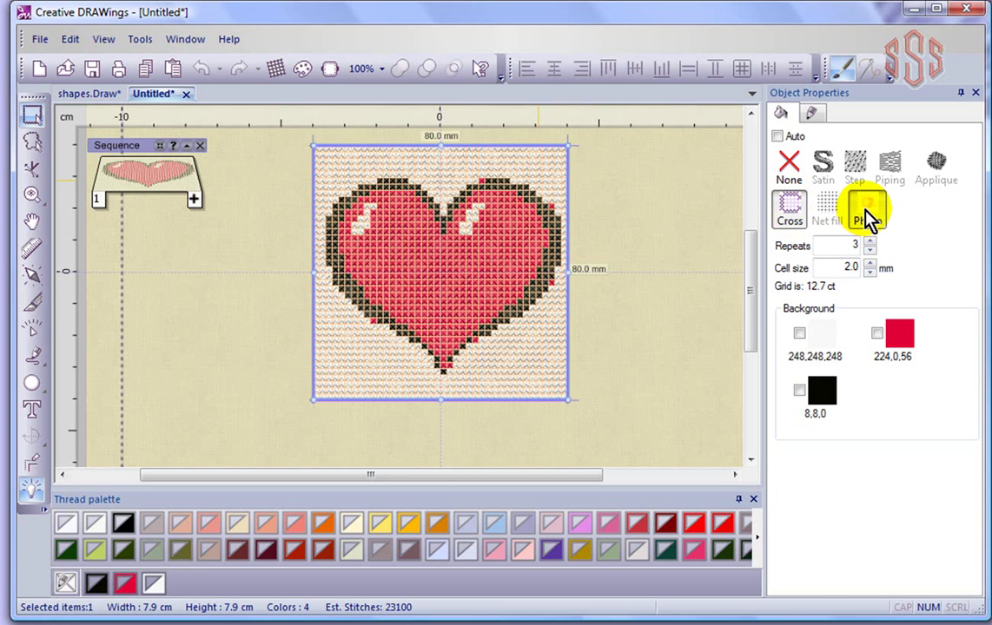
click(867, 216)
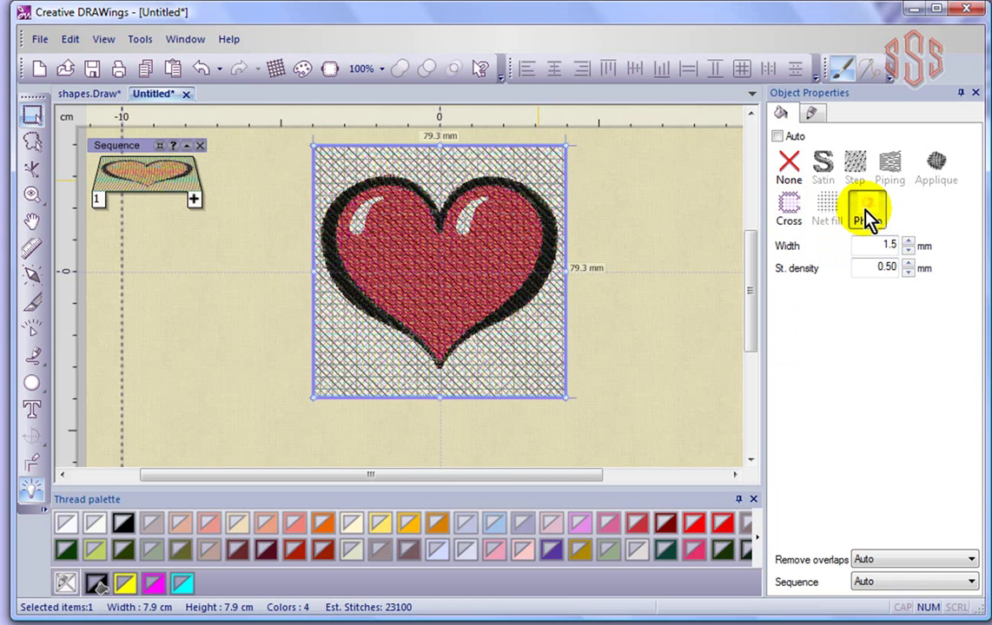
click(789, 208)
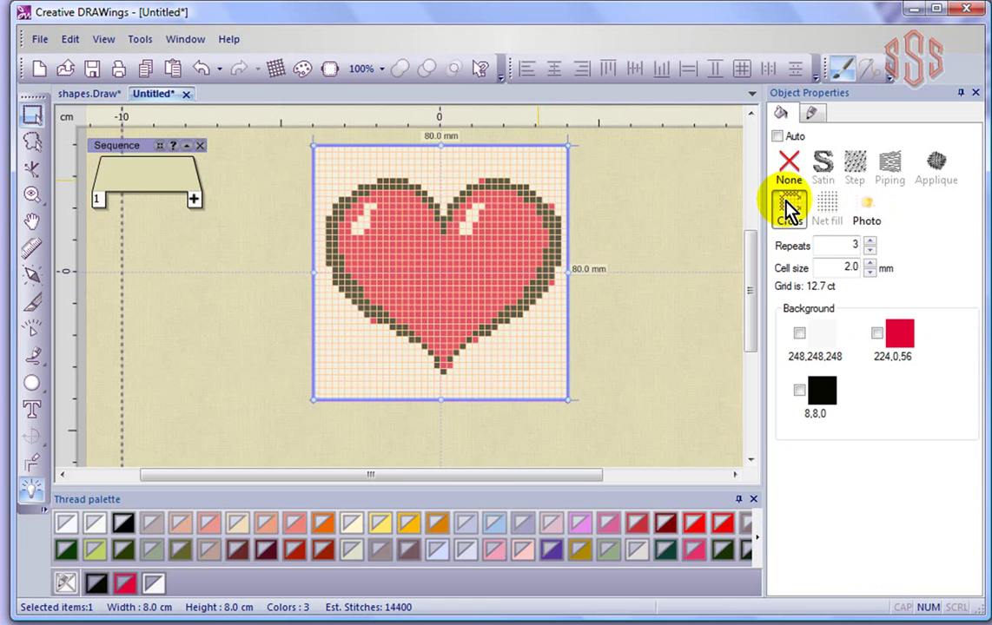
Change the heart's cross-stitch Repeats value from 3 to 4 in the fill properties
click(784, 114)
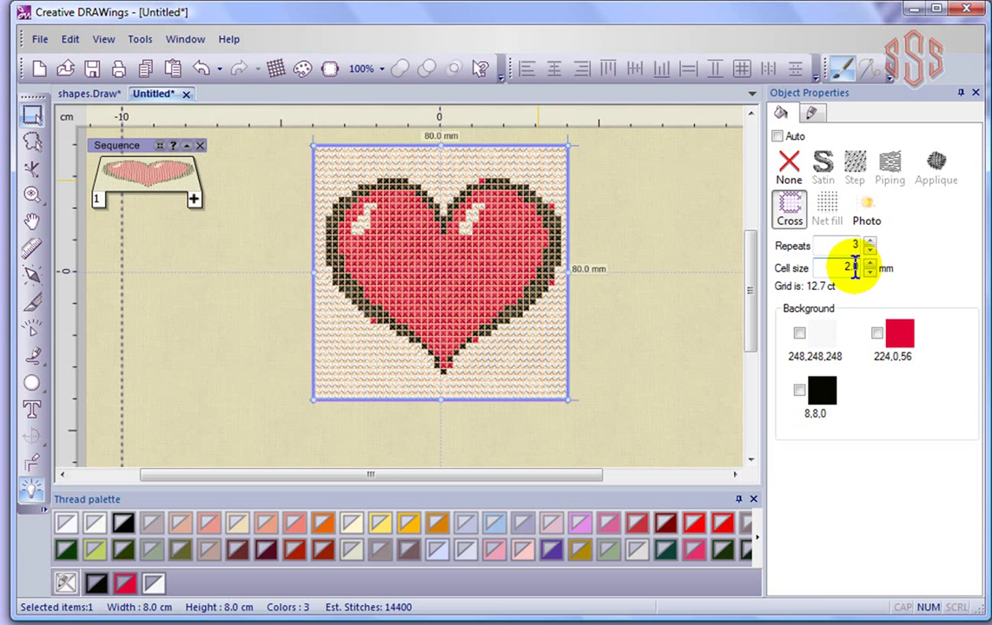
double_click(857, 245)
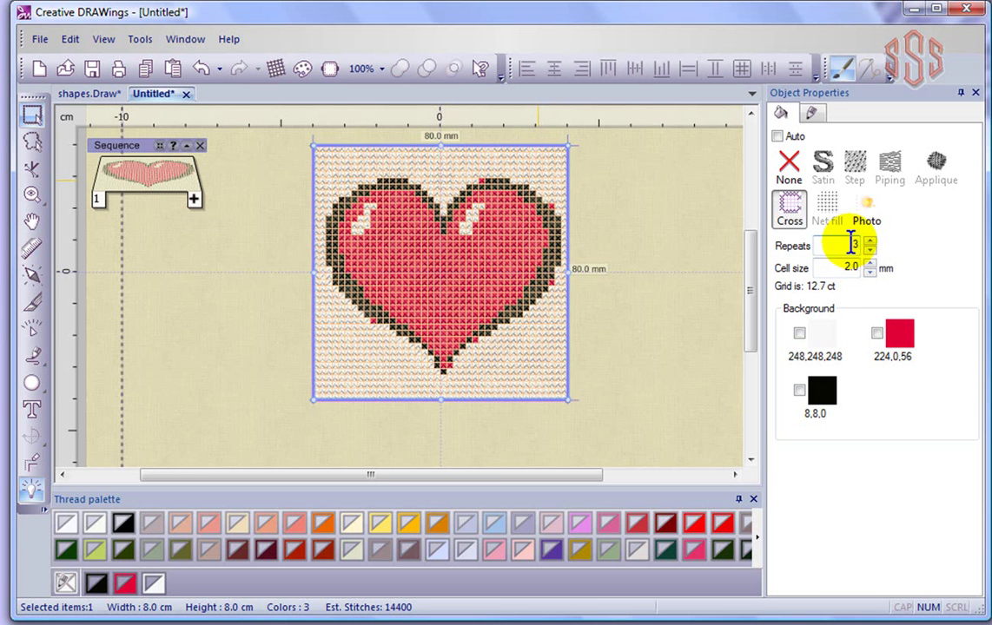
click(466, 274)
scroll(474, 266, up, 1)
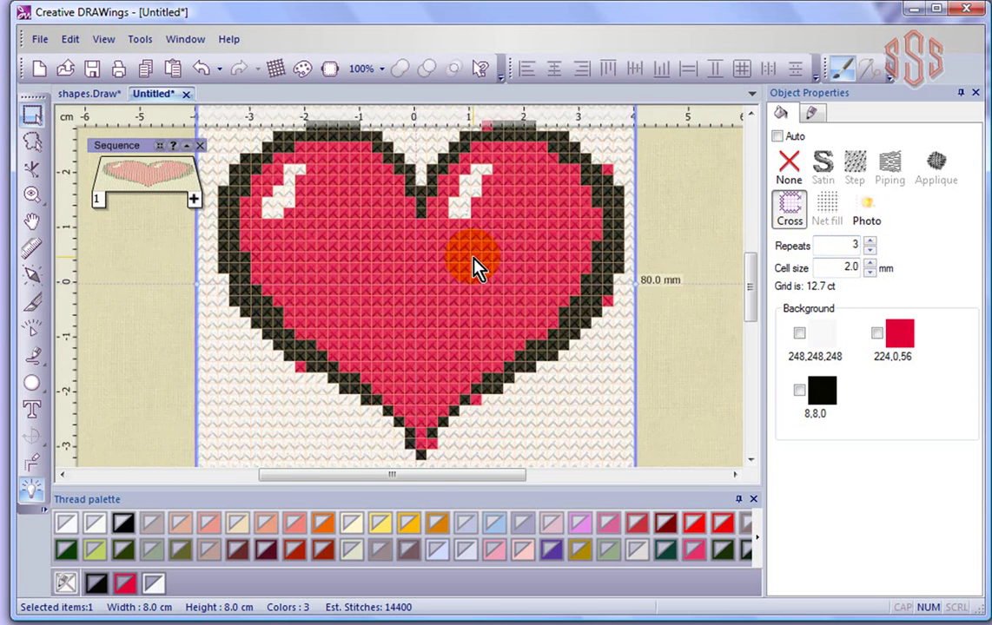
scroll(474, 266, up, 1)
scroll(478, 256, up, 1)
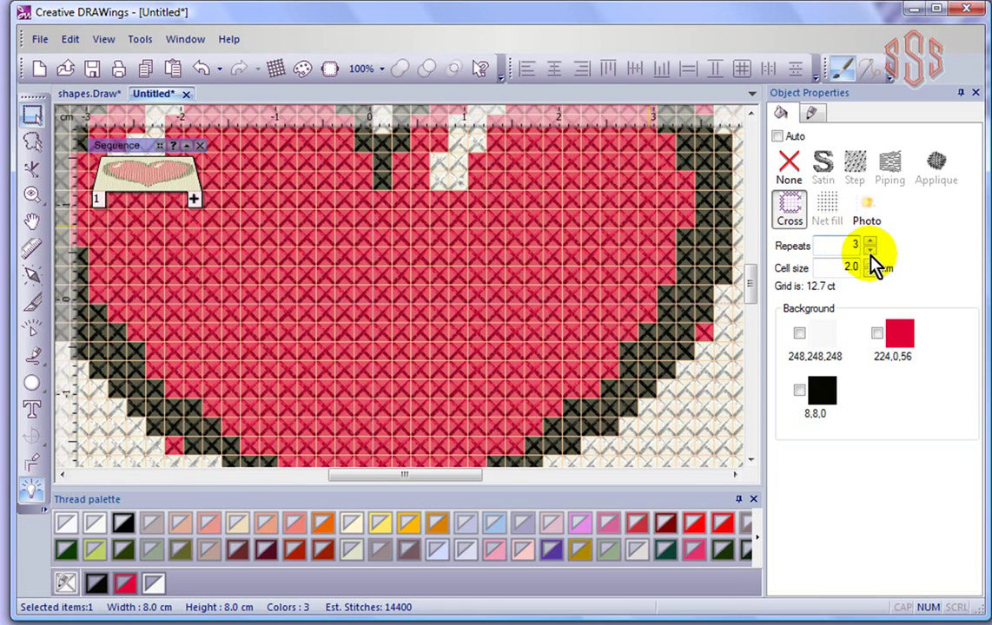
click(871, 251)
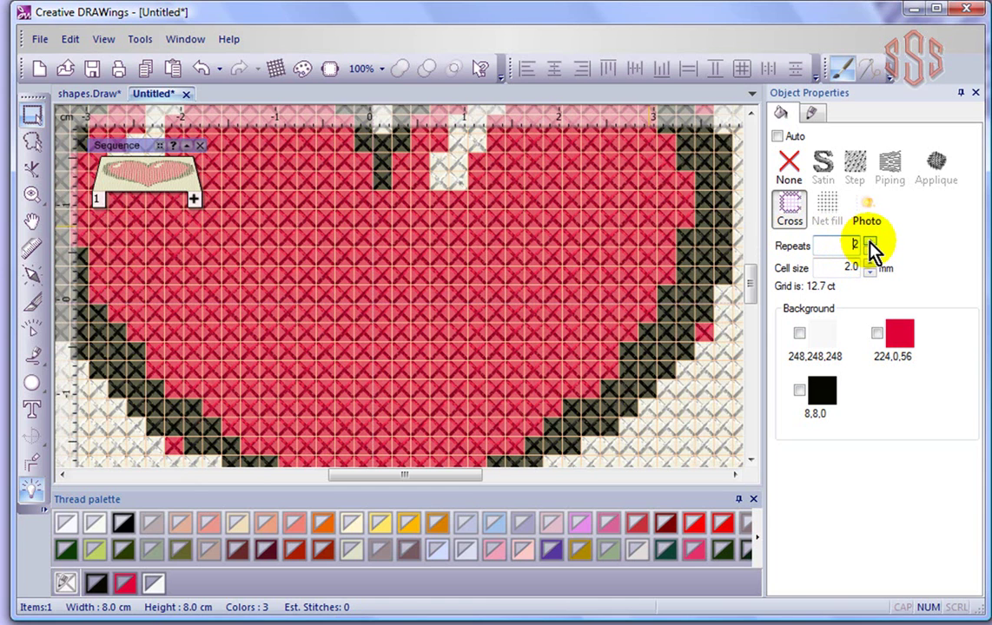
click(872, 244)
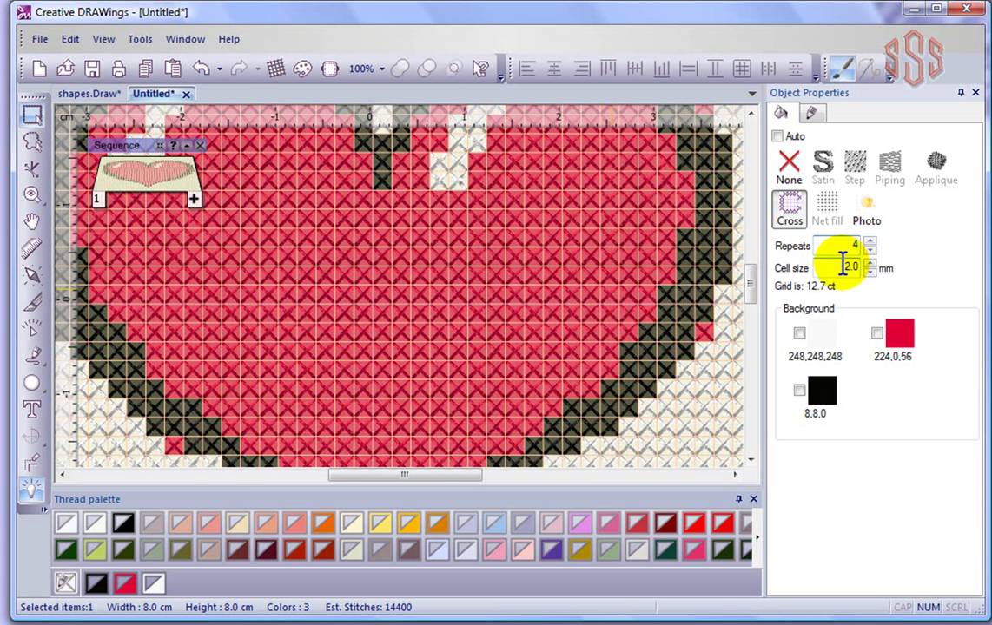
Try a larger 3.0 mm cross-stitch cell size on the heart
click(910, 330)
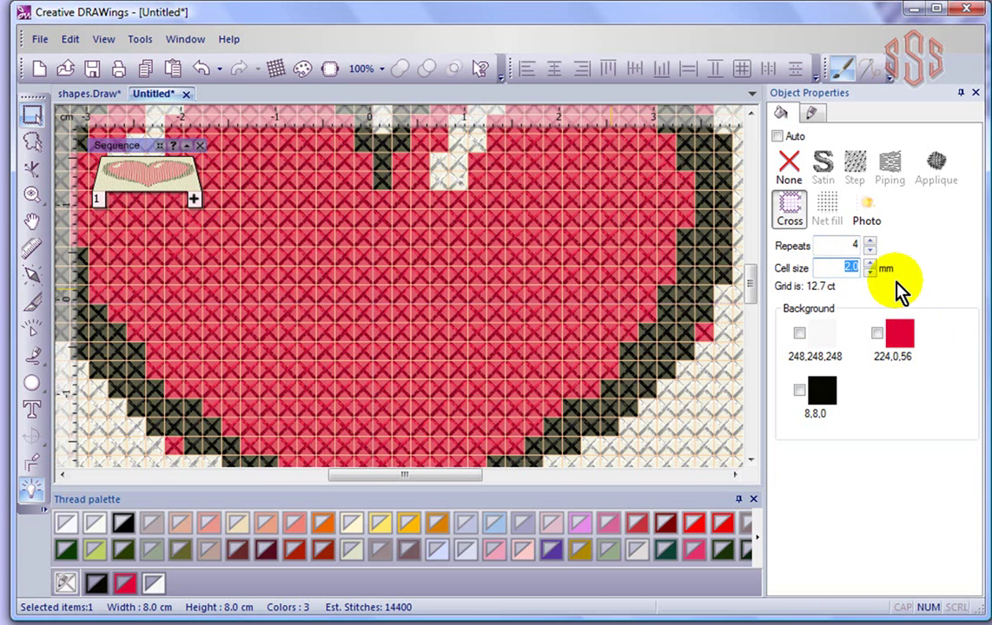
text(3)
key(Return)
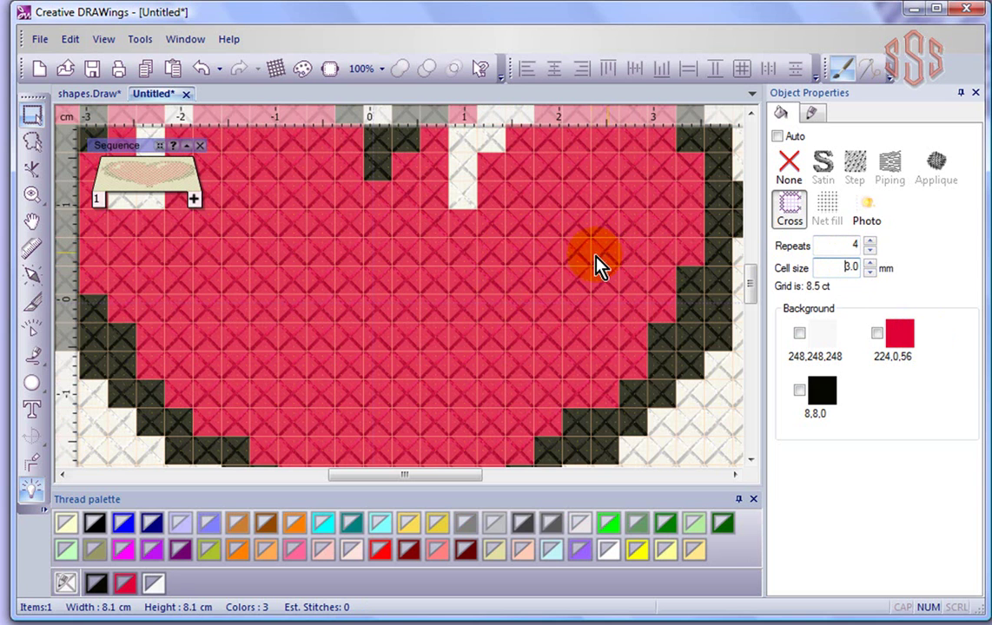
Reapply cross stitch with 2 repeats and 2 mm cells, then recolour a top white cell red
click(792, 213)
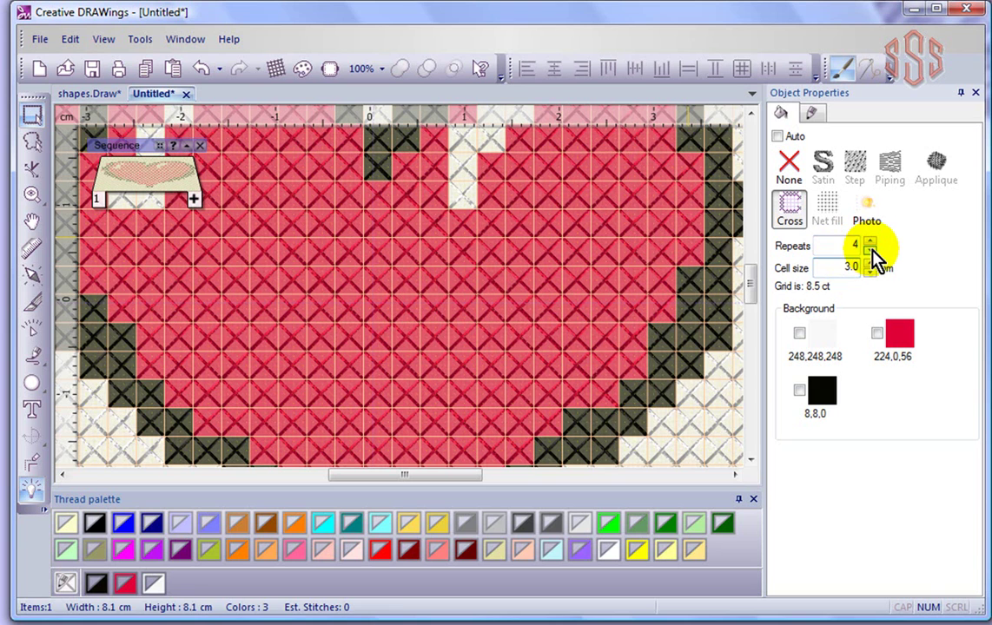
click(871, 250)
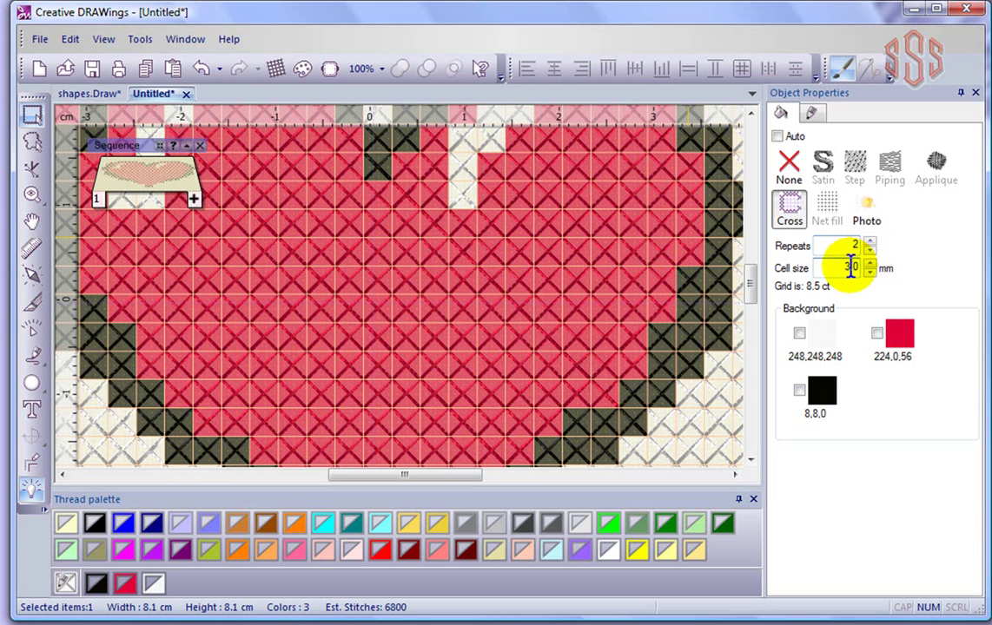
double_click(853, 268)
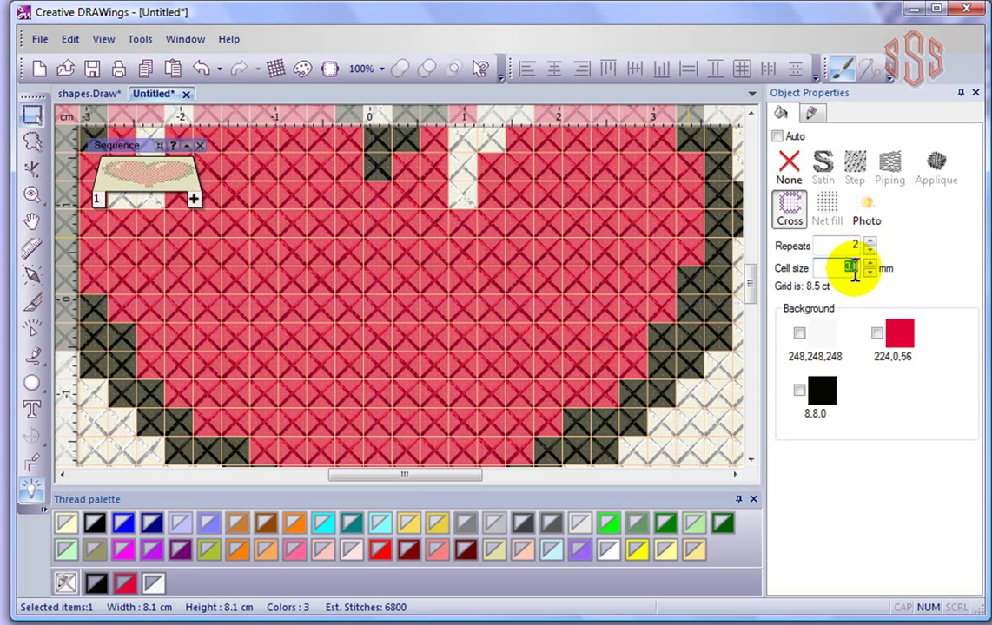
key(BackSpace)
text(2)
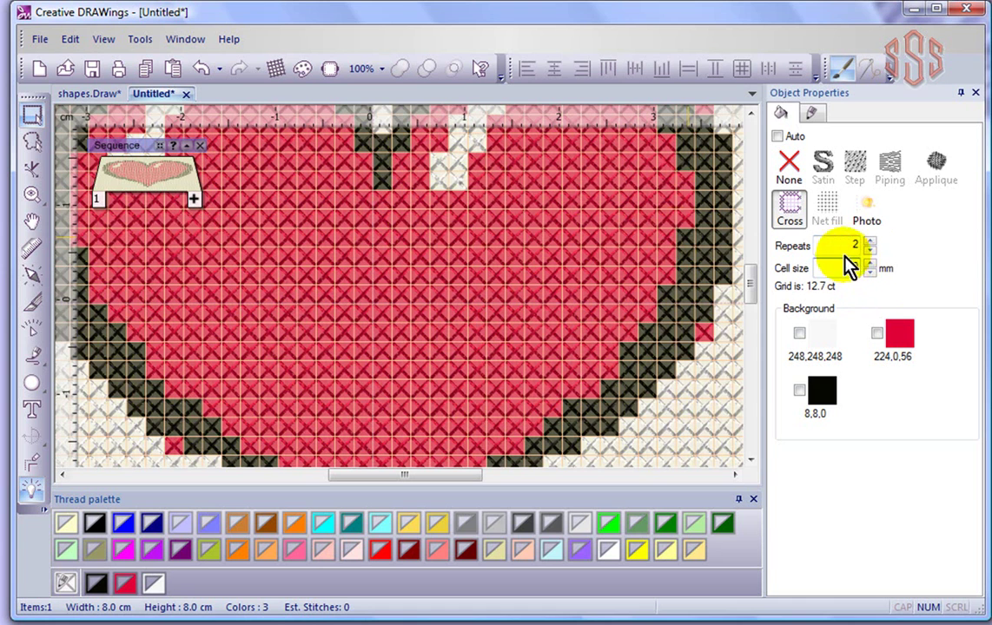
click(440, 183)
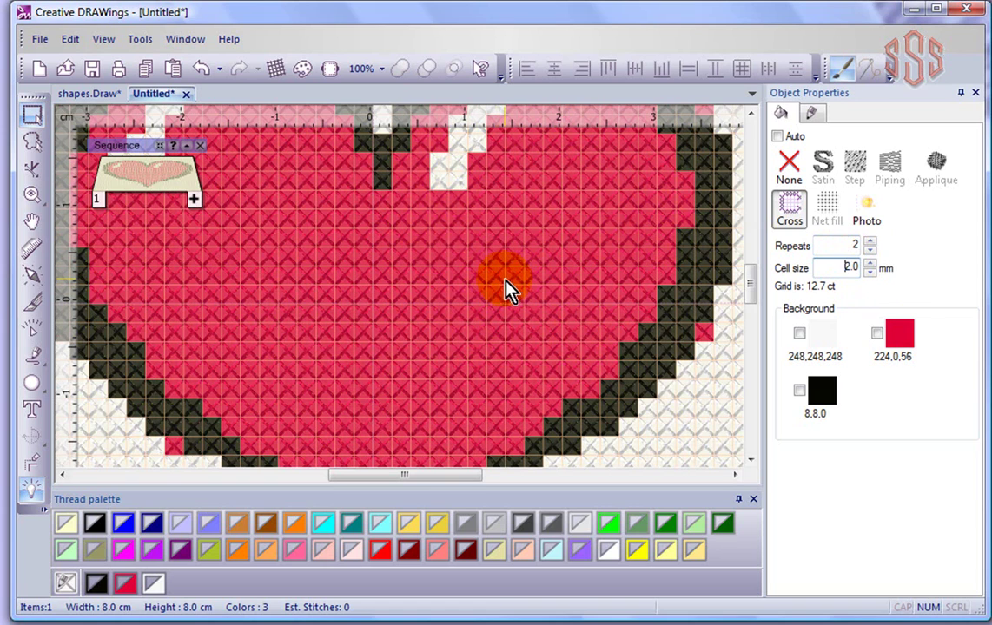
Commit the 2 mm cell size and refresh the heart's cross-stitch rendering
click(834, 326)
scroll(487, 252, down, 1)
scroll(486, 251, down, 1)
scroll(486, 252, down, 1)
scroll(486, 252, down, 1)
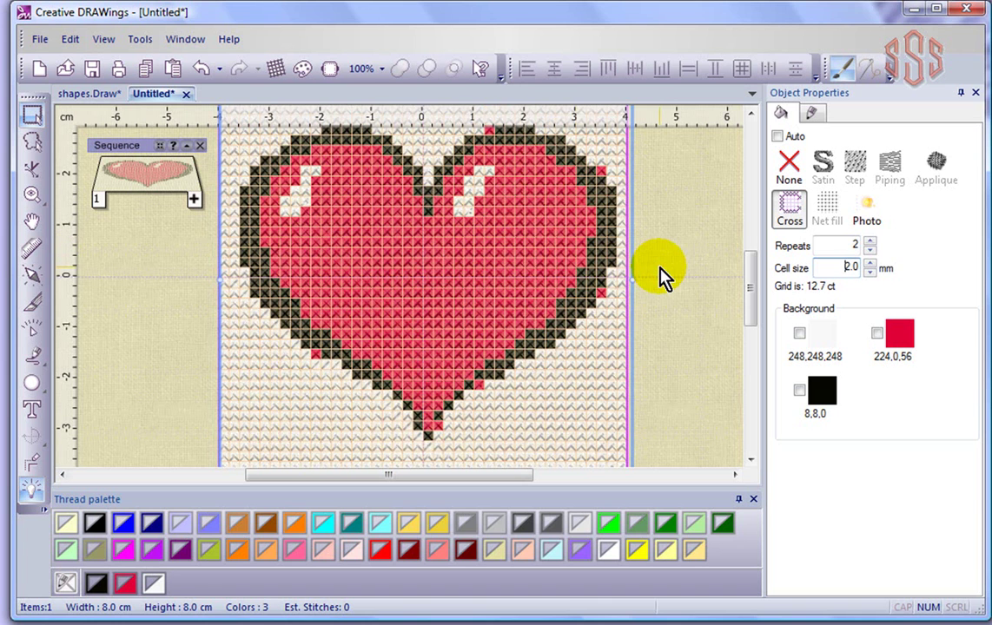
key(Return)
click(490, 251)
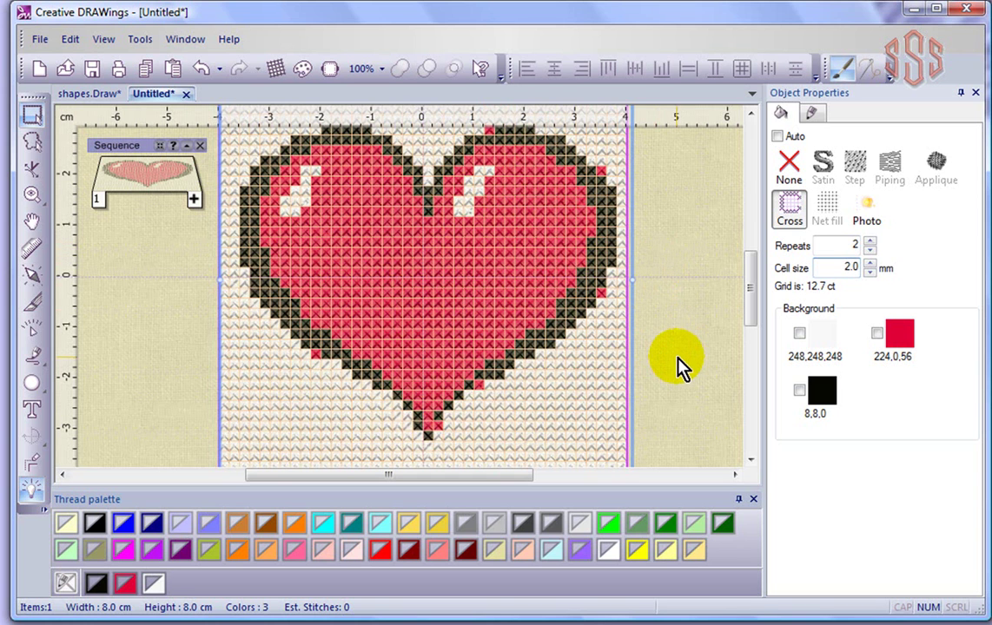
Preview off-white, black and red each as unstitched background, leaving off-white as background
click(820, 333)
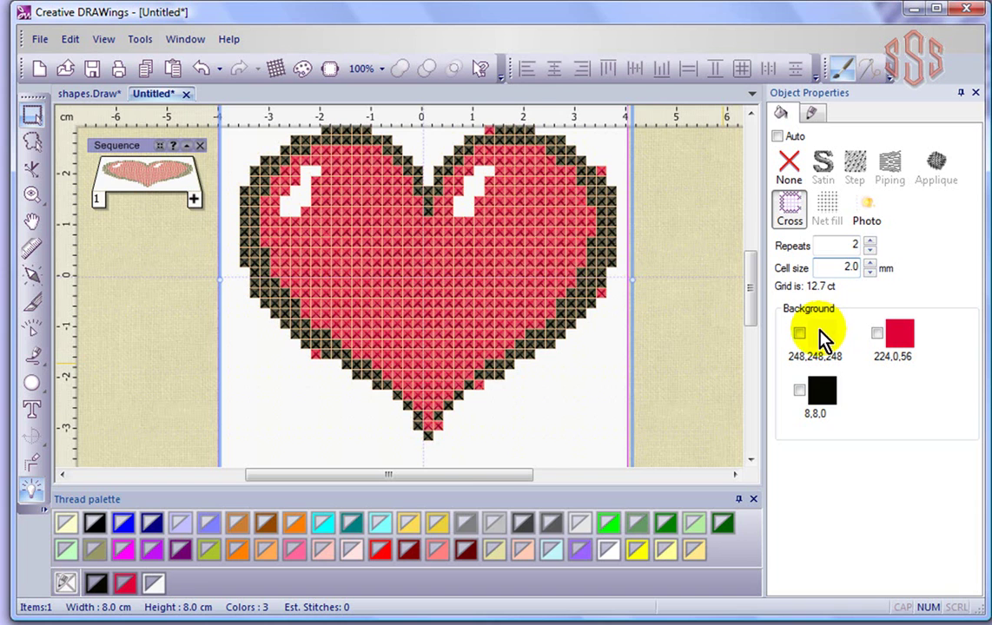
click(828, 397)
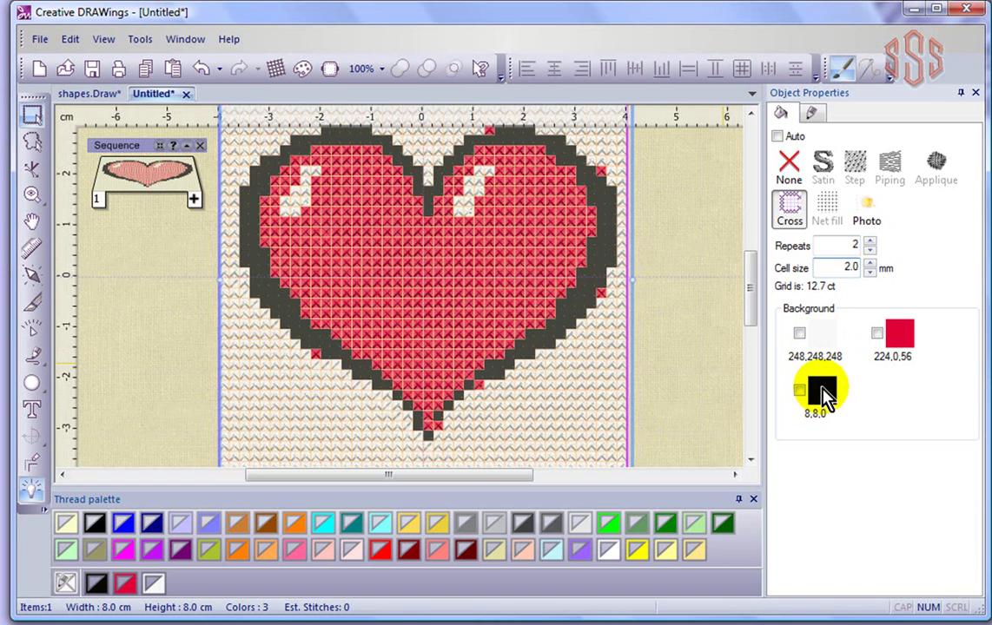
click(823, 396)
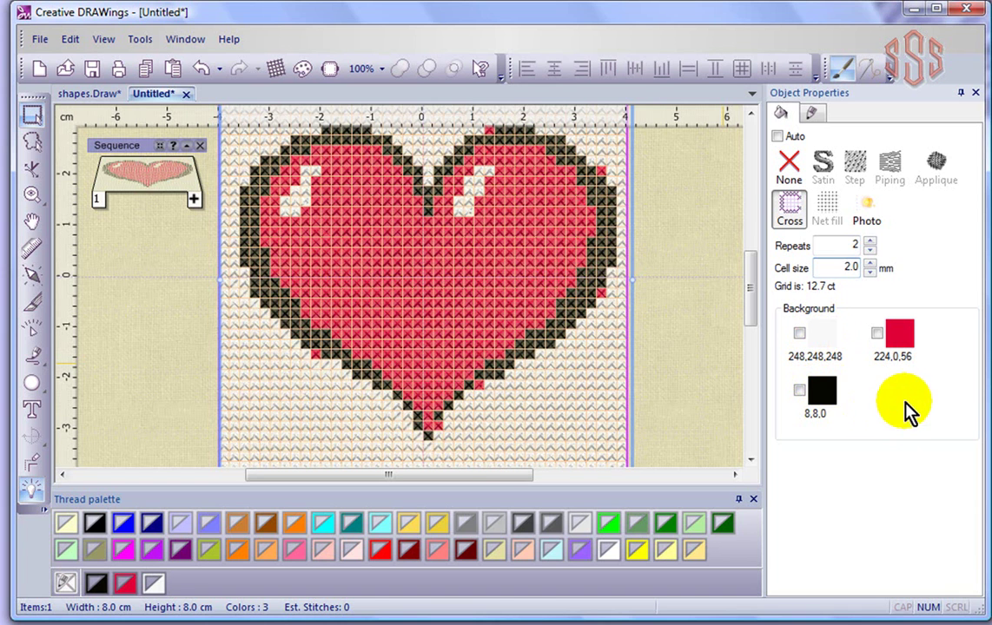
click(902, 339)
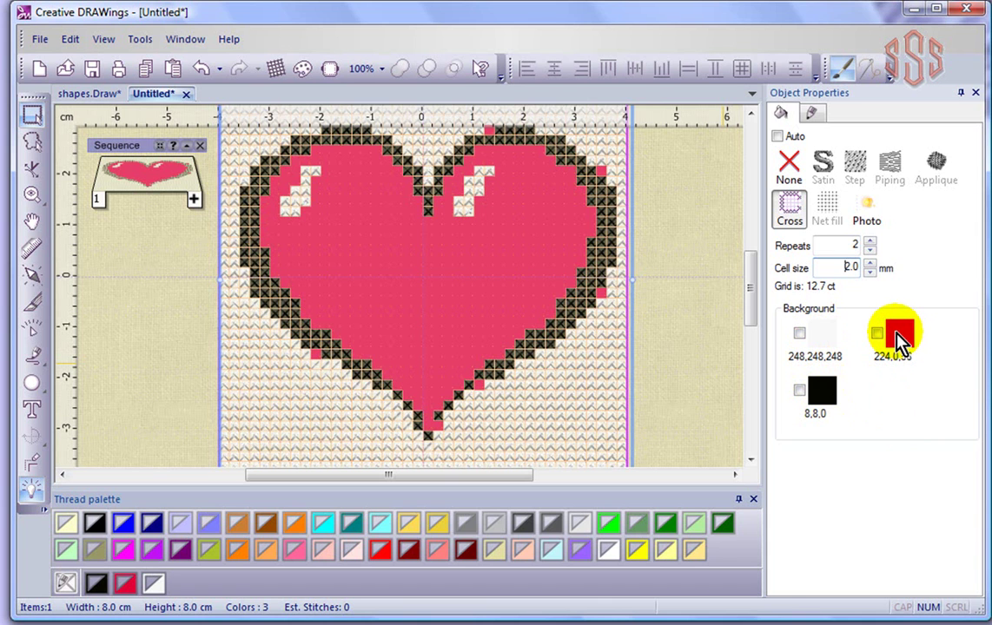
click(800, 334)
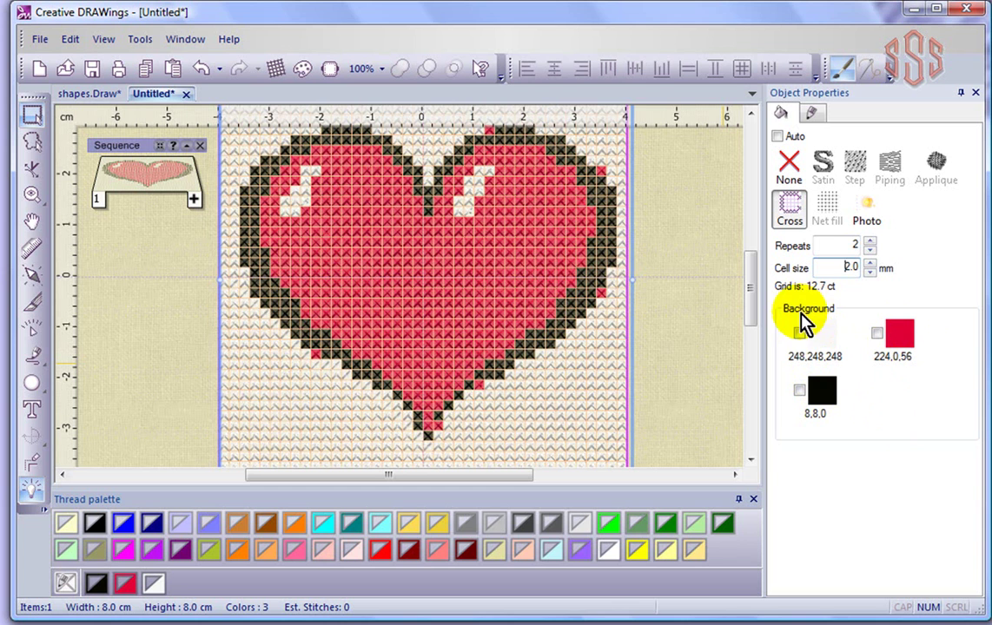
click(799, 334)
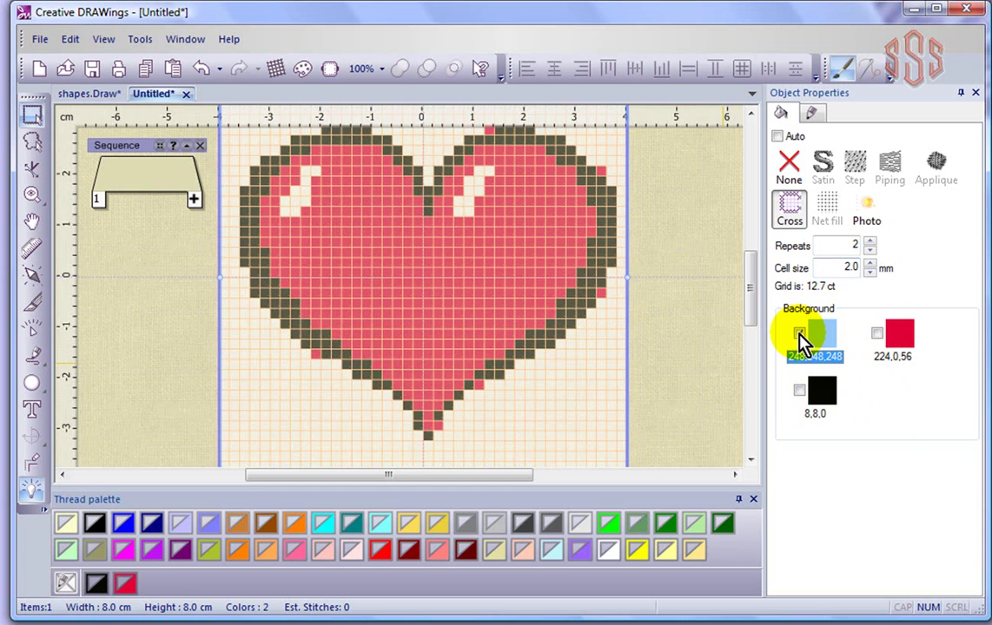
click(799, 333)
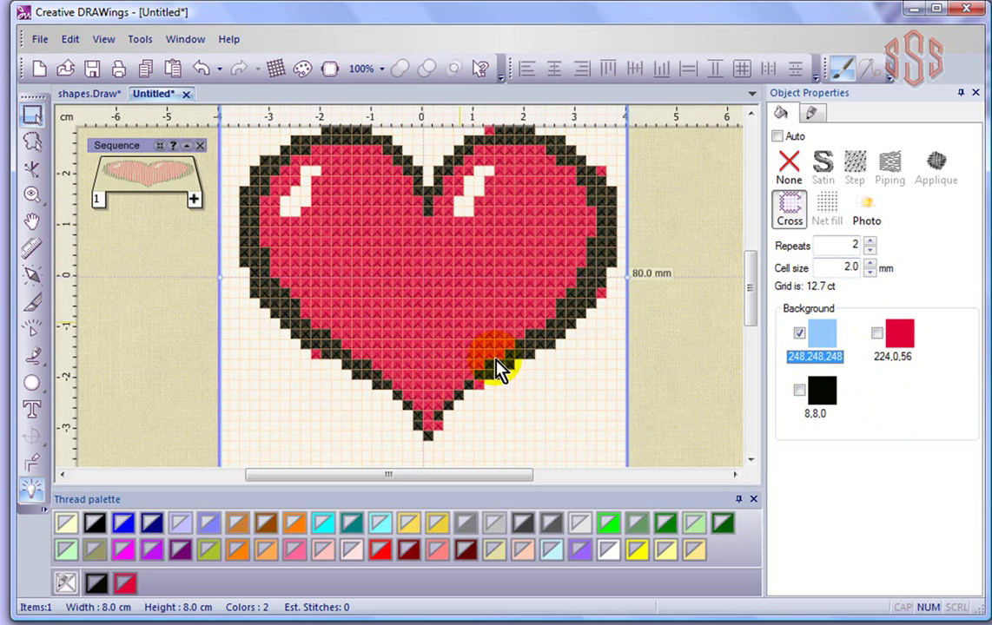
Reshape the white highlight on the right lobe, then stitch the off-white cells again
scroll(441, 264, up, 2)
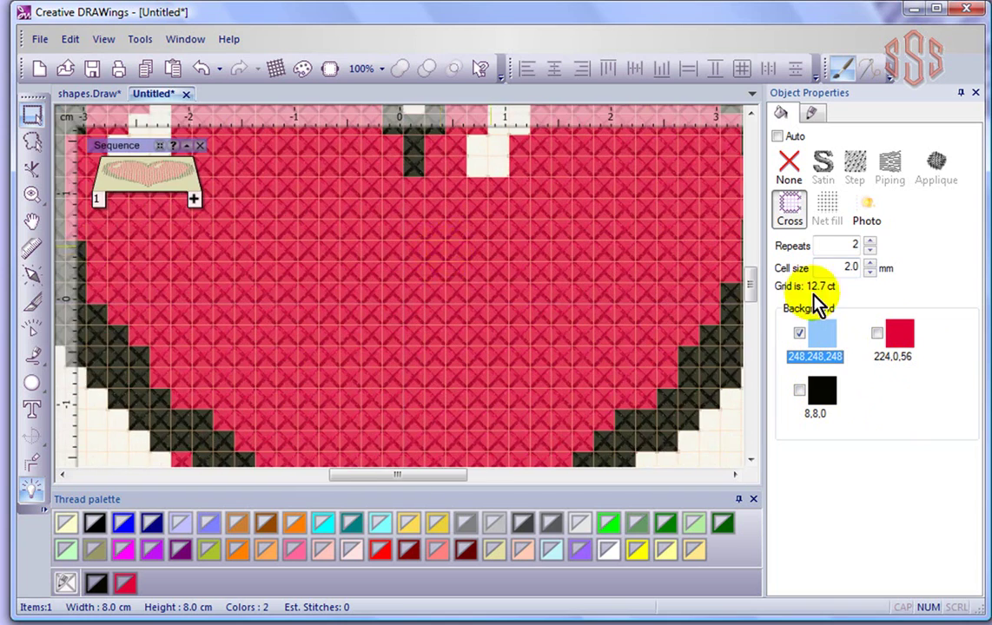
drag(745, 286, 743, 260)
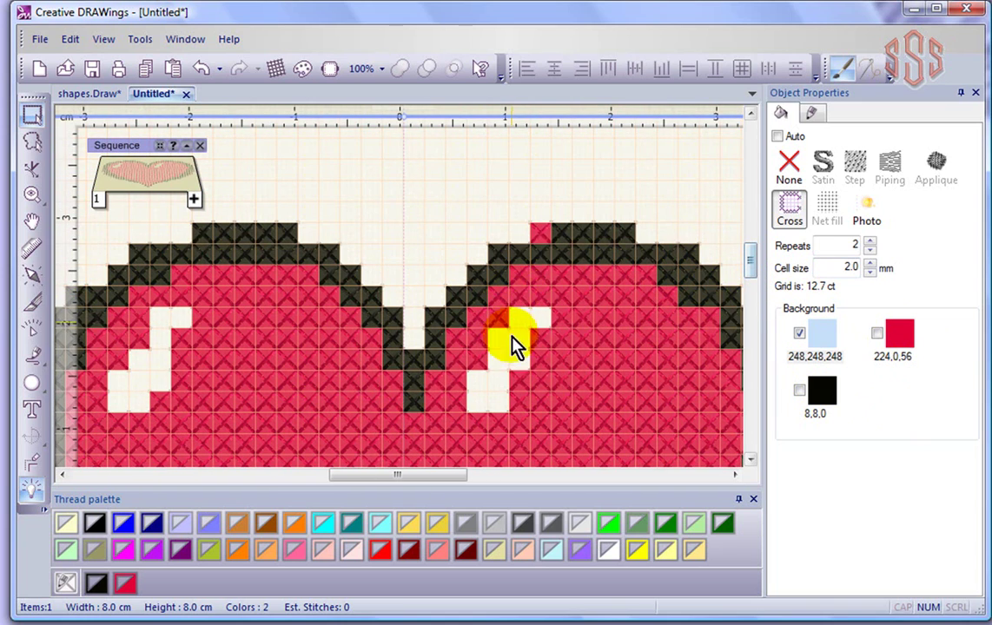
click(534, 319)
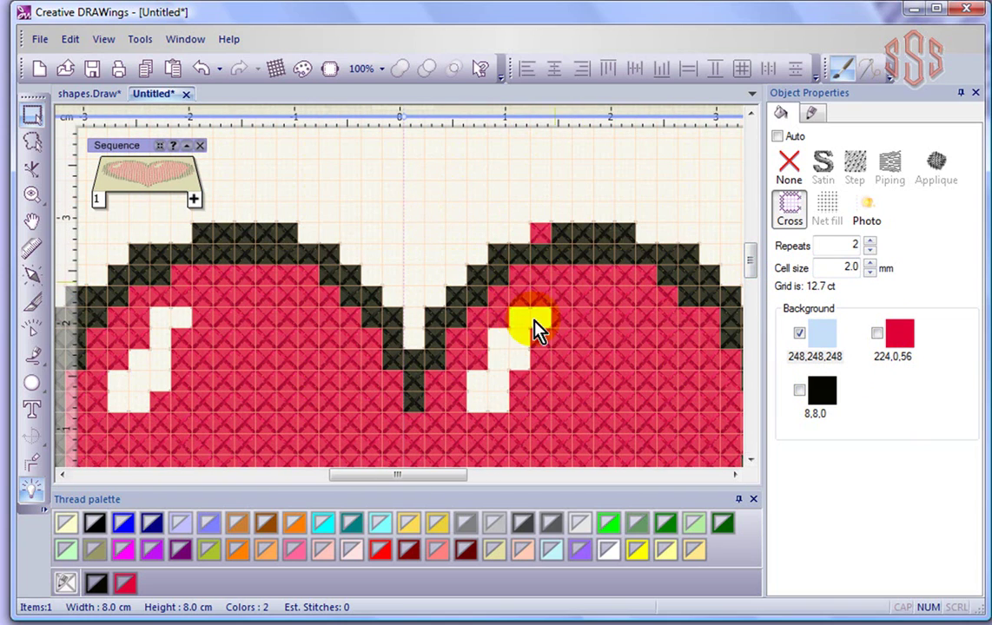
click(518, 318)
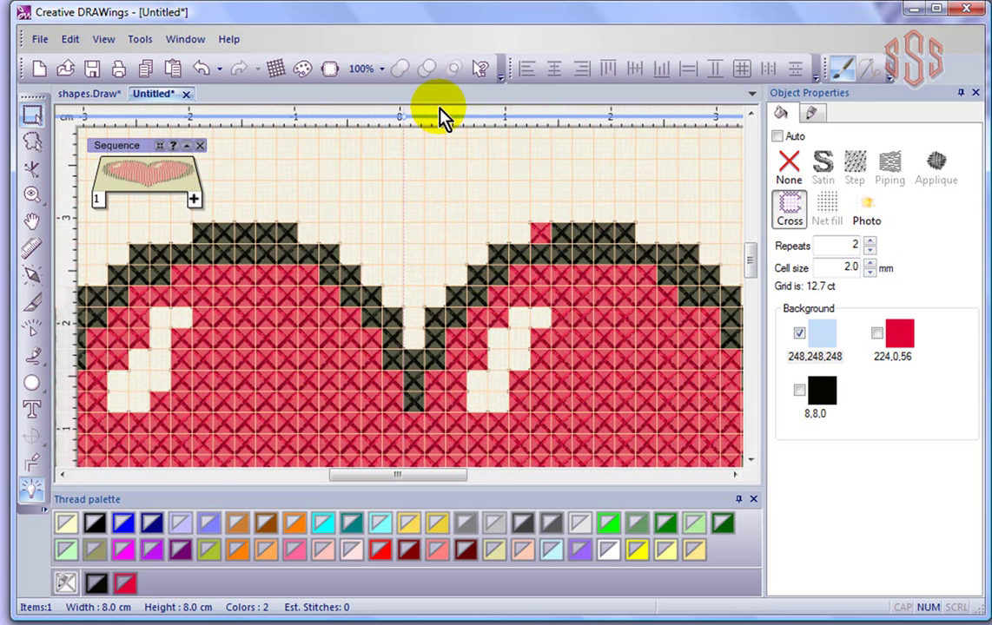
click(799, 334)
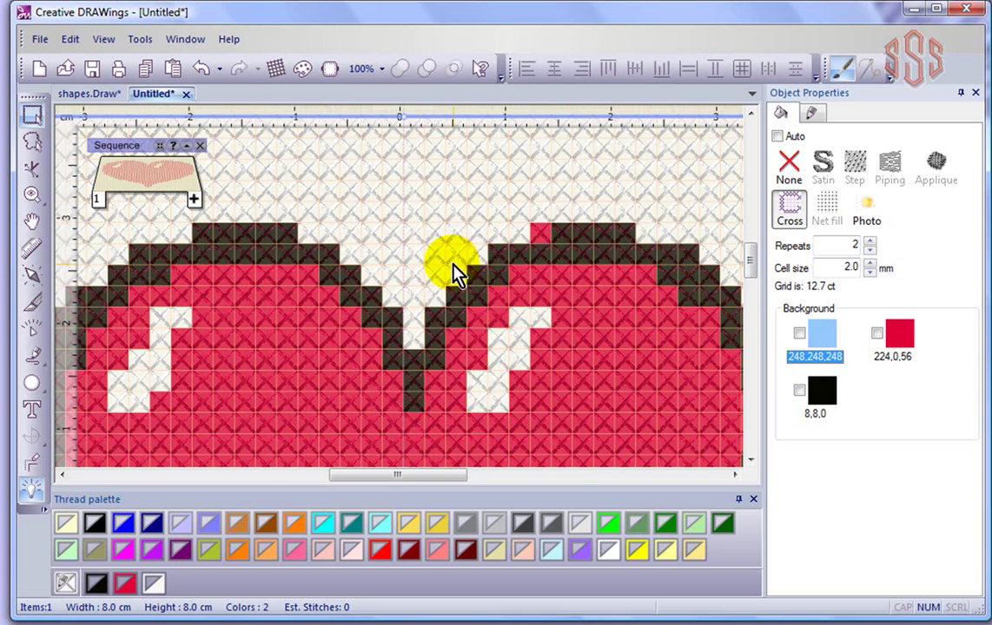
Switch the heart to photo stitch (1.5 mm width, 0.50 mm density) and view it deselected
click(868, 212)
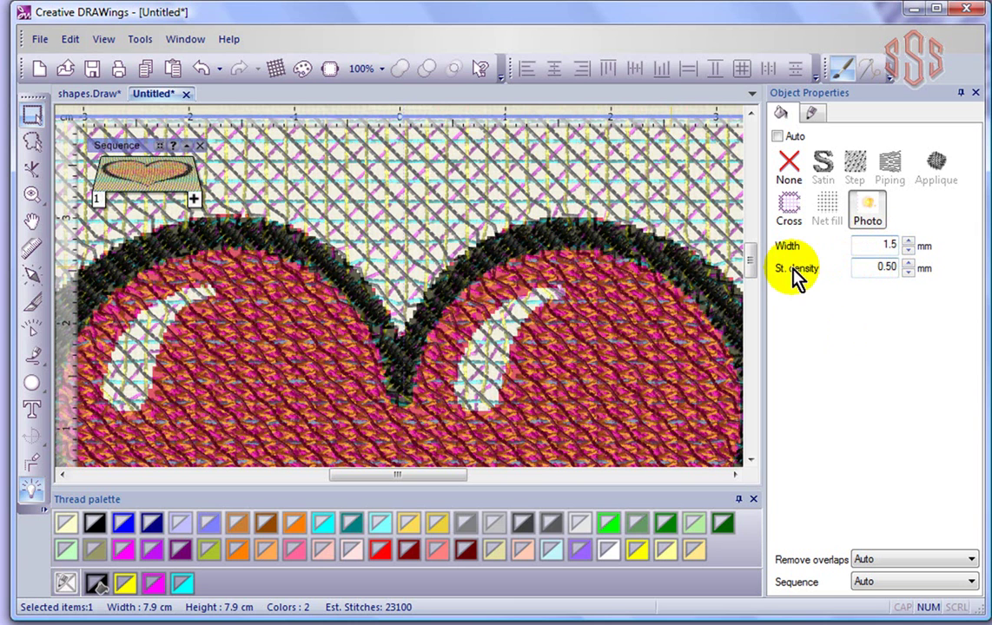
click(686, 343)
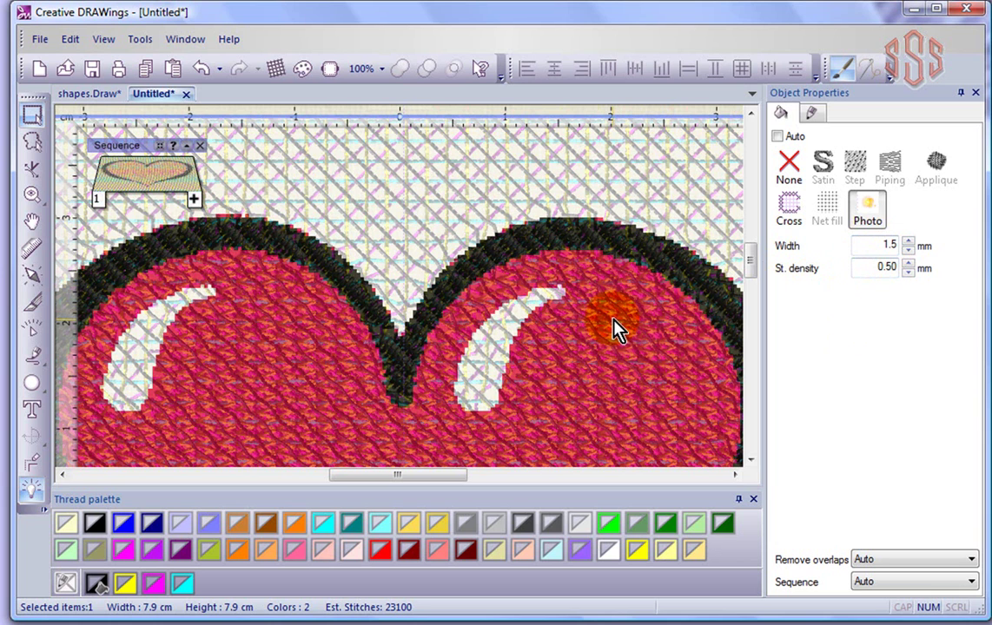
scroll(611, 323, down, 5)
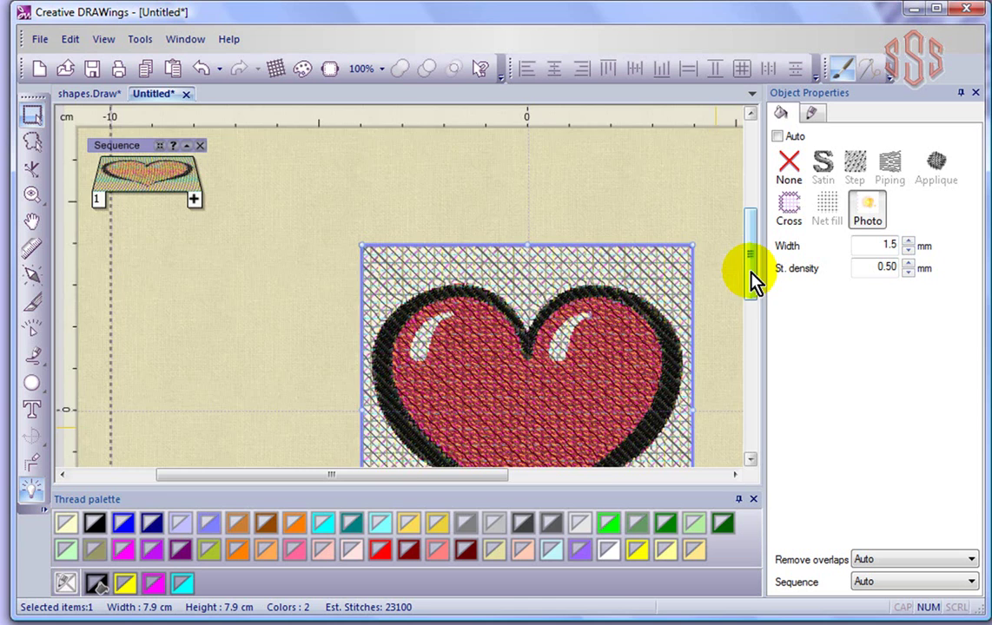
drag(751, 278, 754, 306)
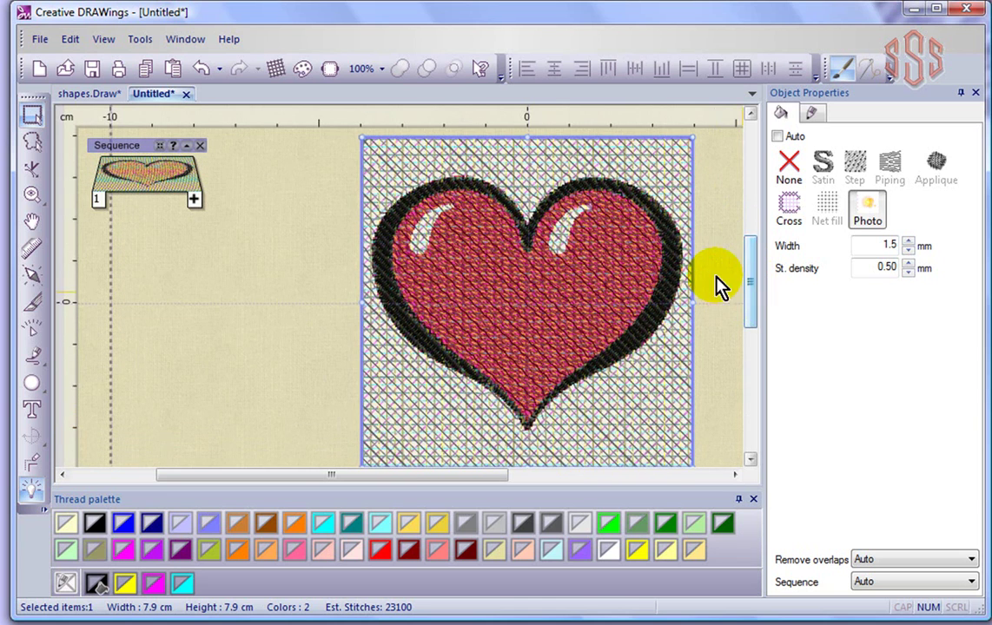
scroll(720, 261, down, 1)
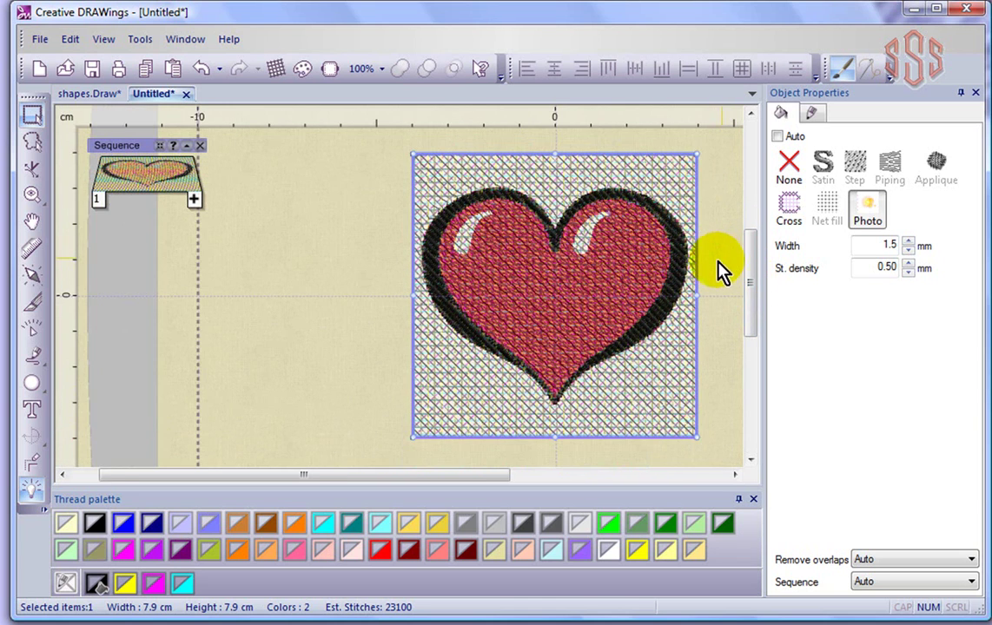
click(342, 202)
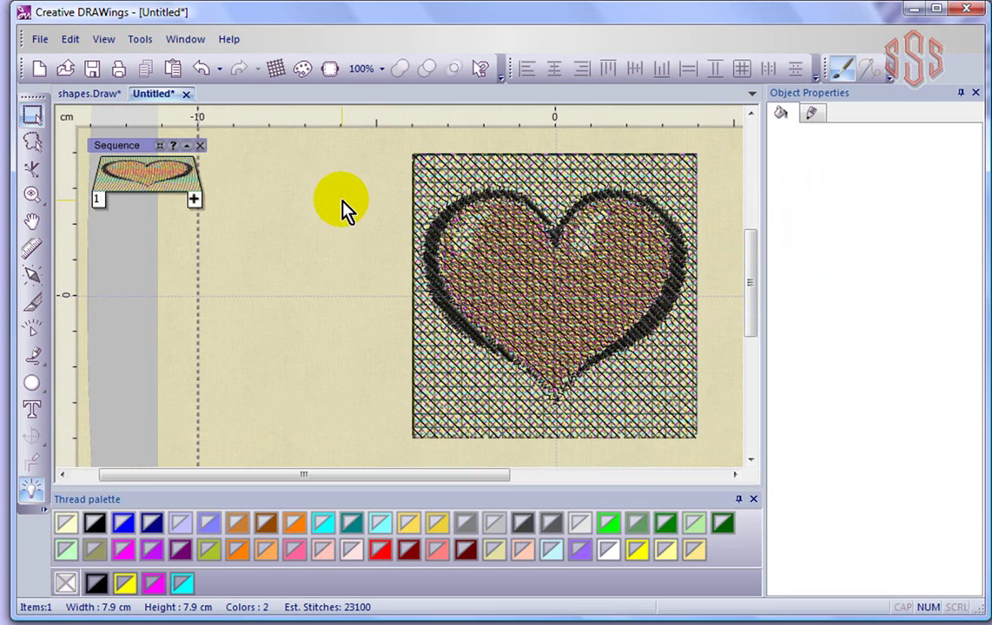
Start a new design from artwork, choosing heart2.jpg as the source file
click(39, 34)
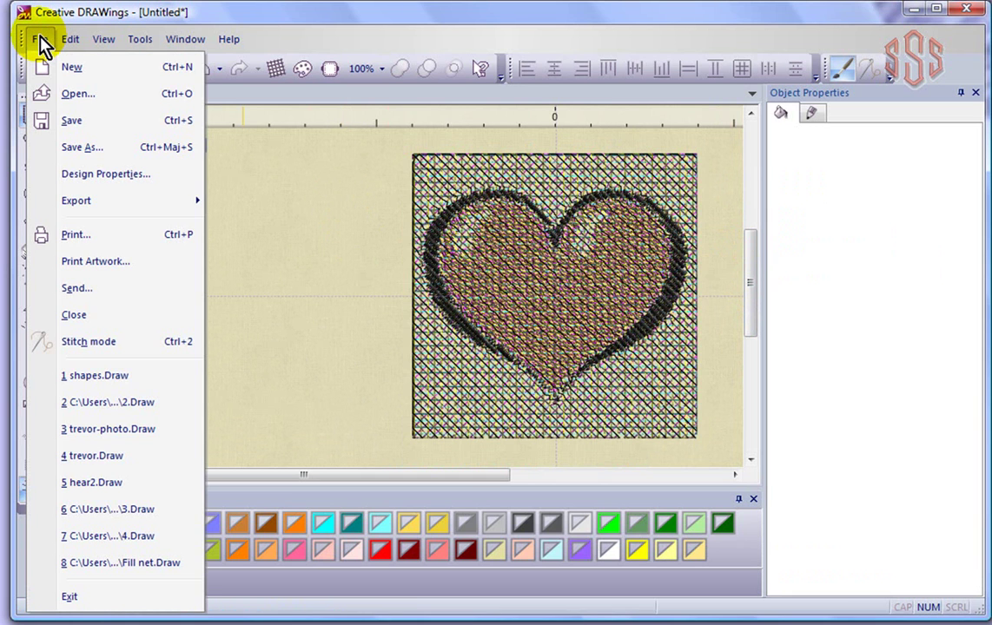
click(65, 67)
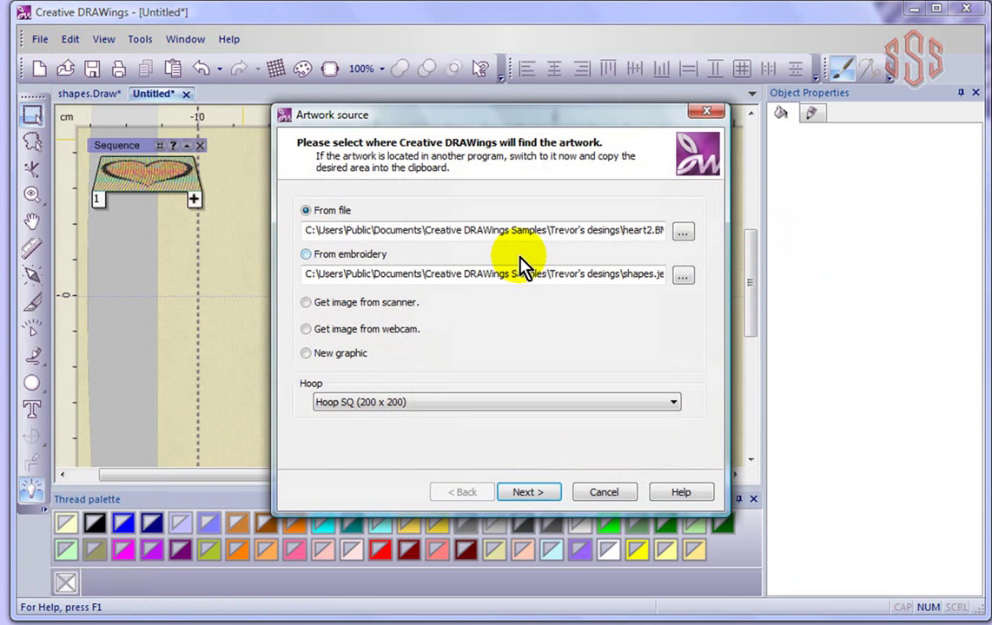
click(682, 231)
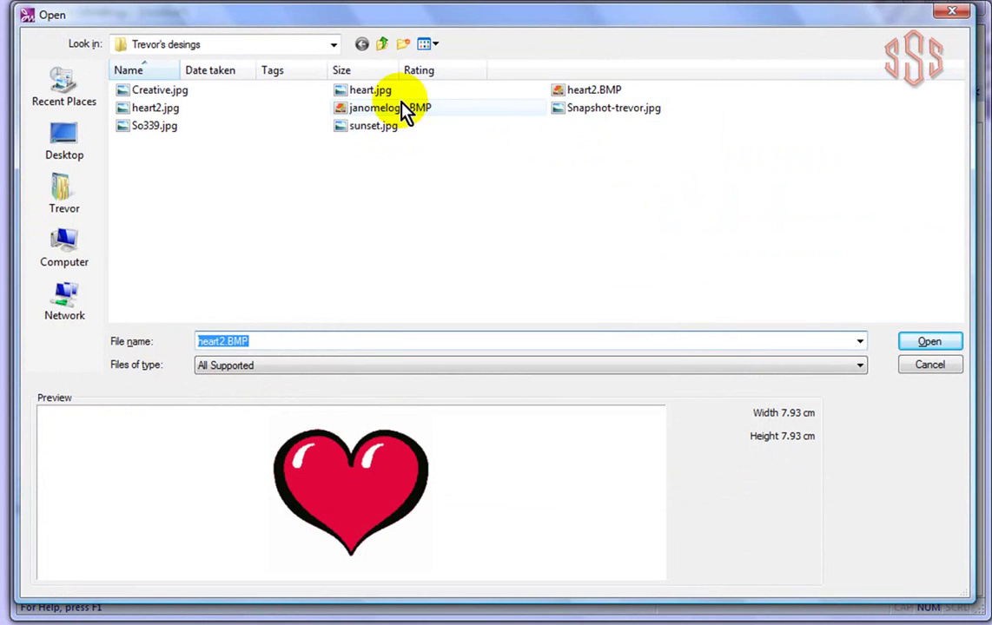
click(365, 92)
click(151, 110)
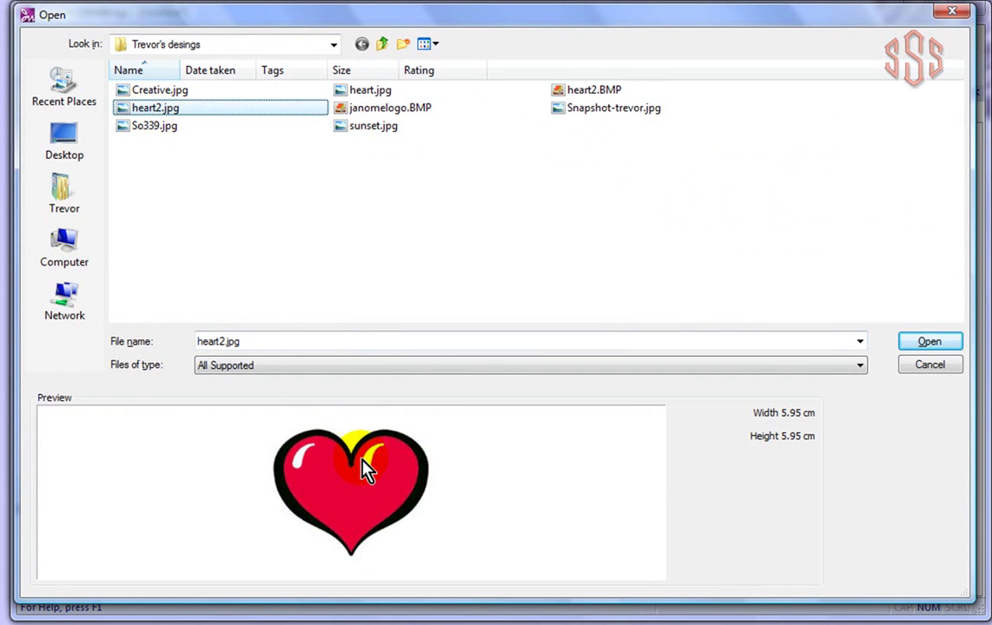
click(938, 345)
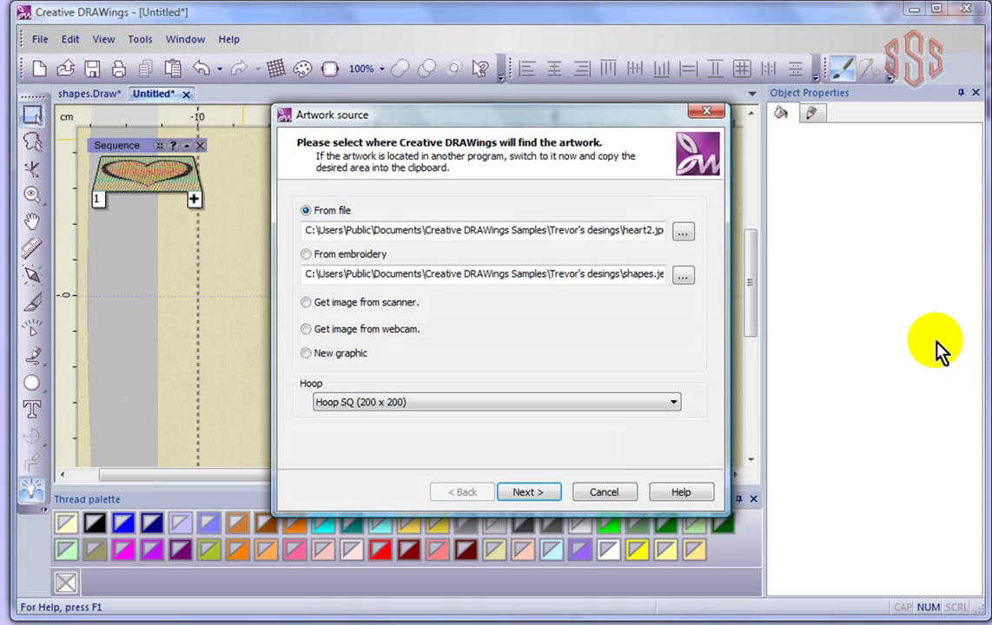
Open heart2.jpg as cross stitch and accept the default fabric
click(521, 493)
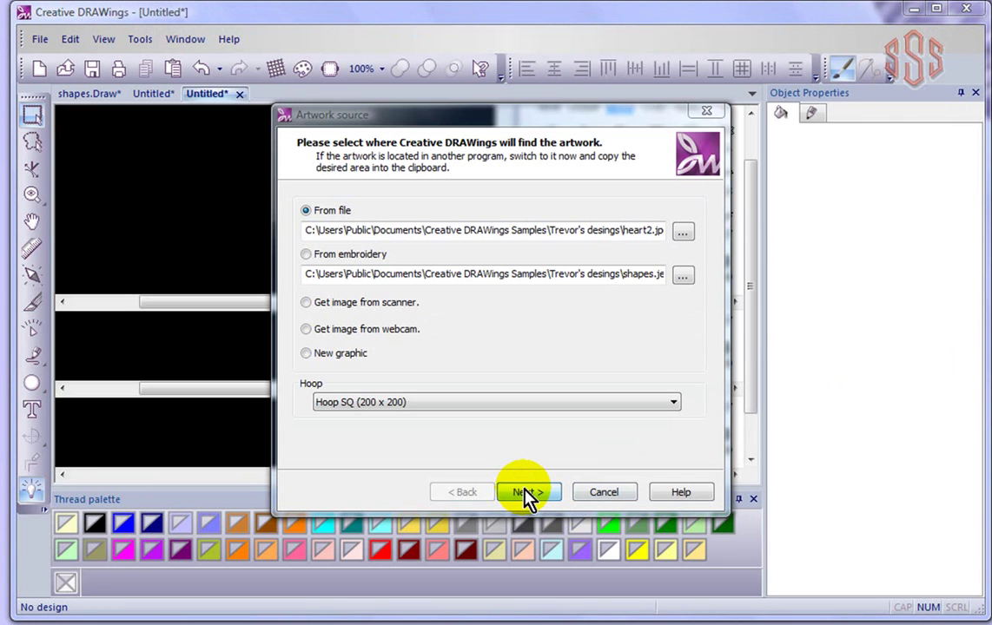
click(315, 299)
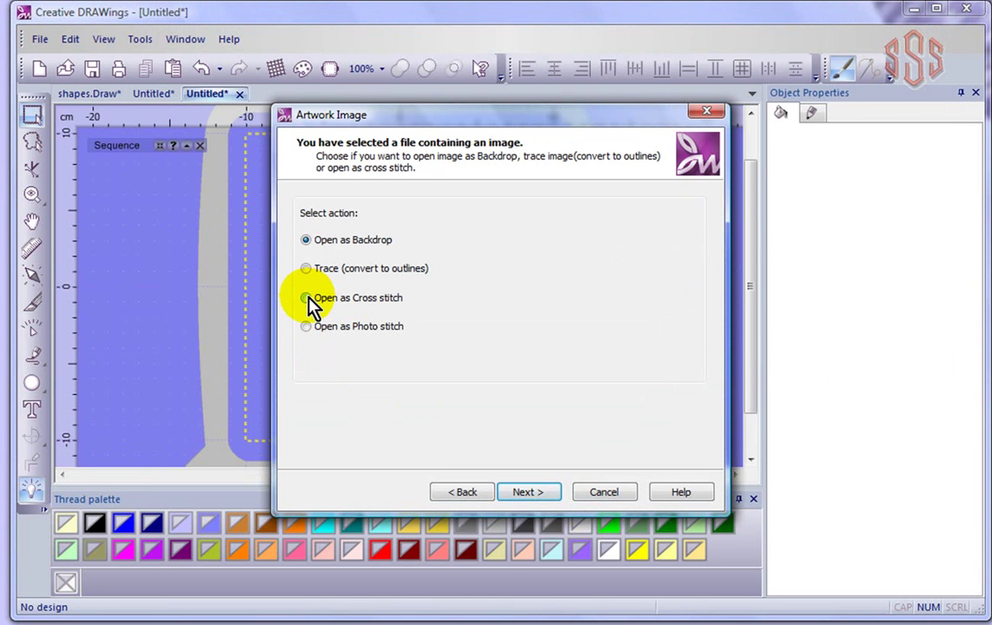
click(540, 493)
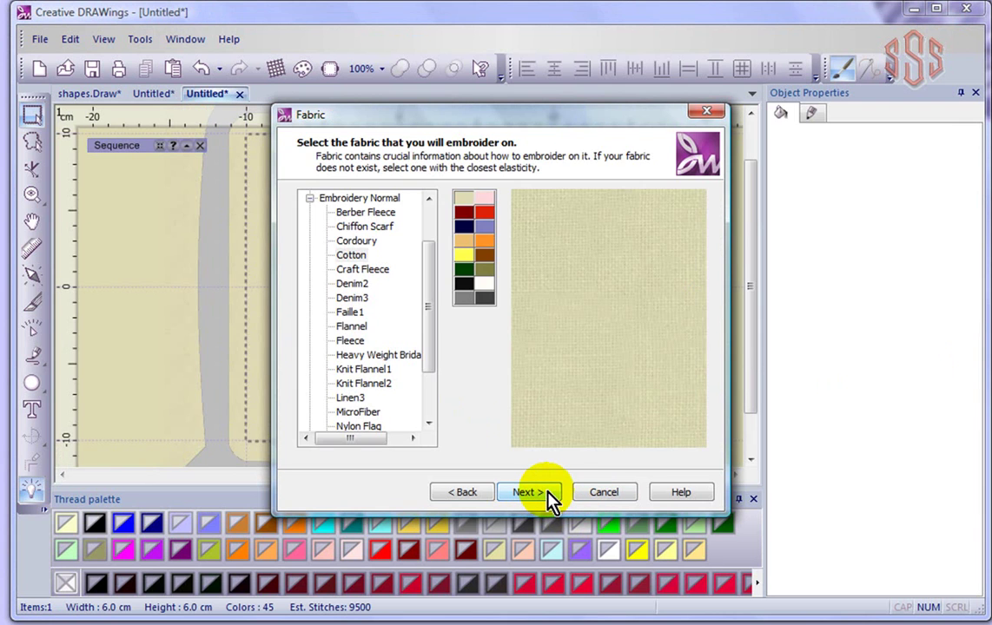
click(525, 493)
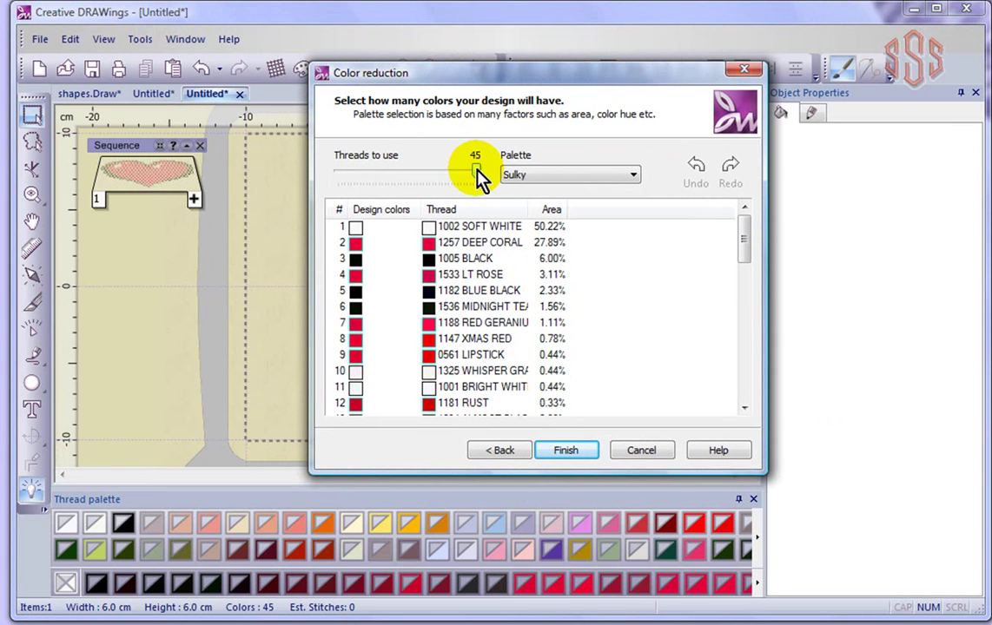
Set Threads to use to 3 and regroup olive, orange and greyish colours onto coral, white and black
drag(477, 169, 364, 172)
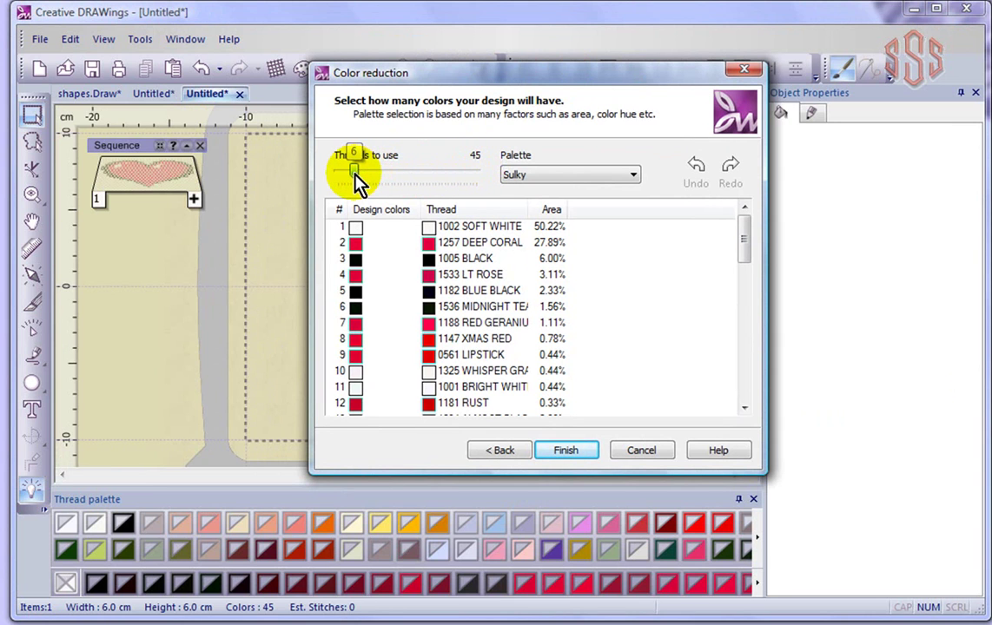
drag(352, 181, 347, 182)
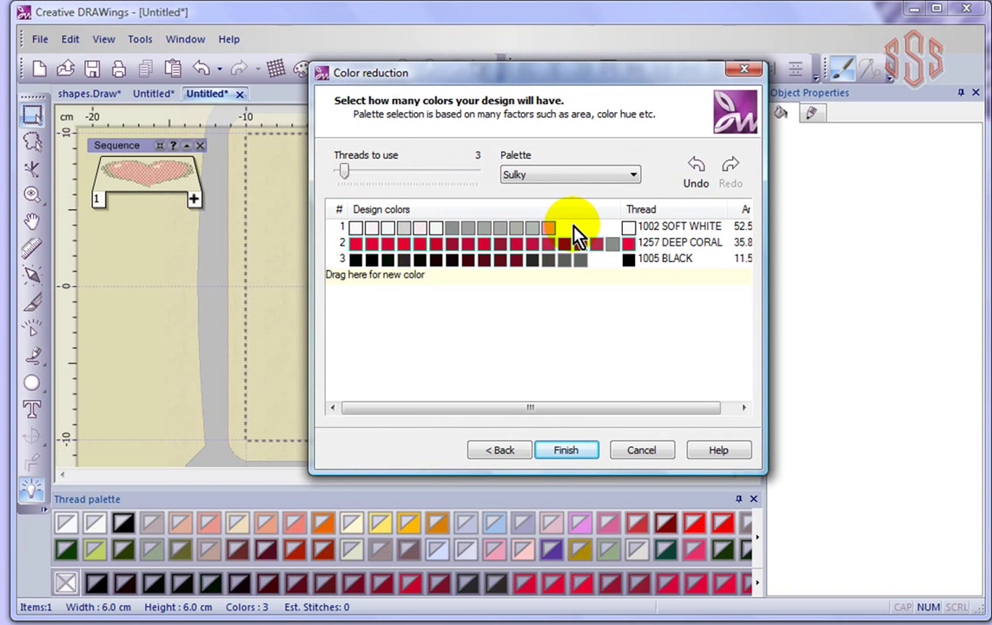
drag(455, 235, 638, 246)
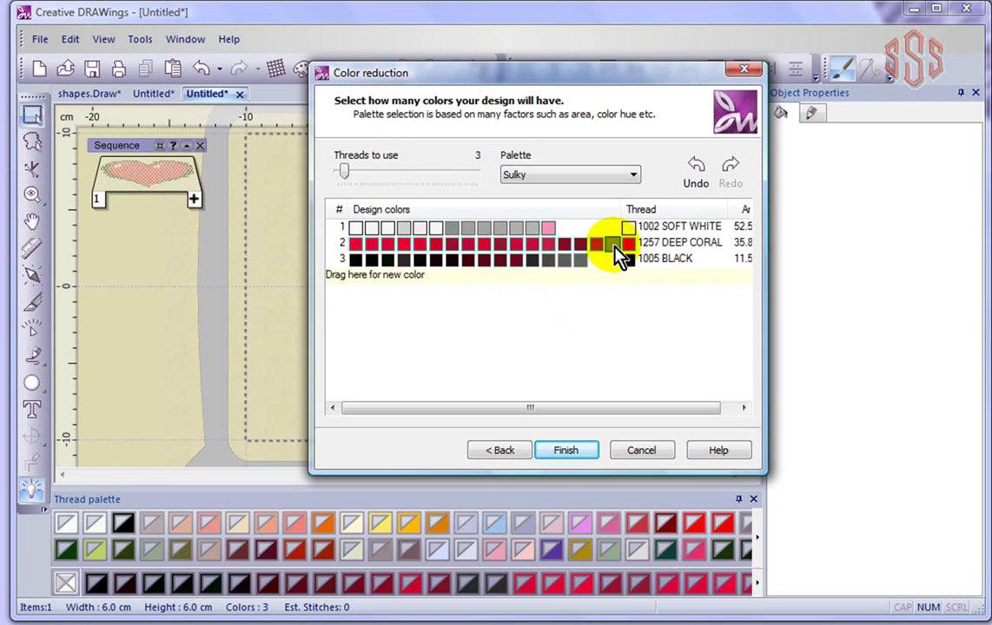
drag(550, 227, 553, 248)
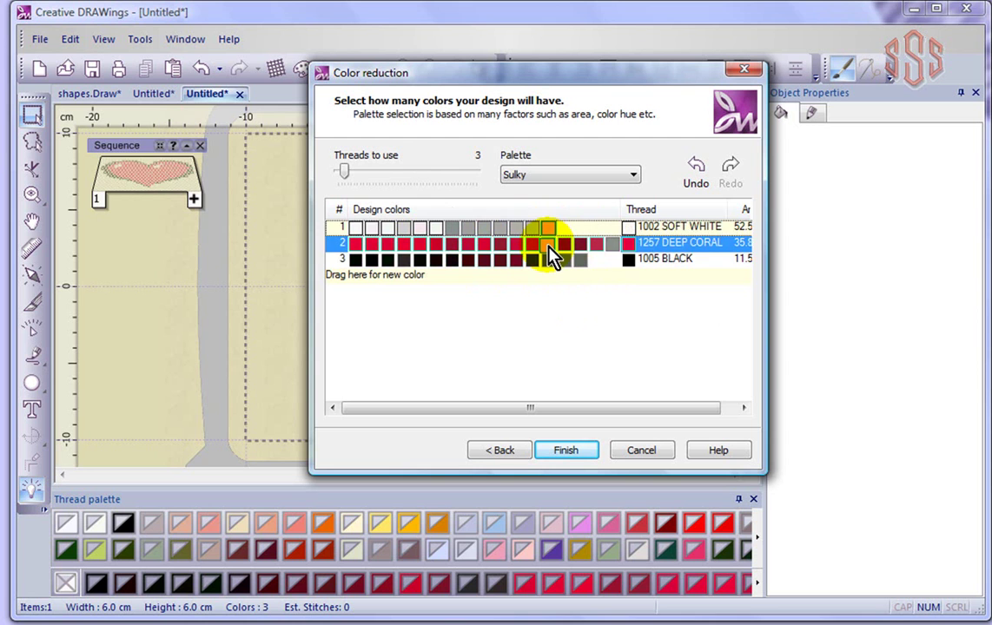
mouse_move(614, 246)
mouse_down()
mouse_move(565, 226)
mouse_move(612, 271)
mouse_up()
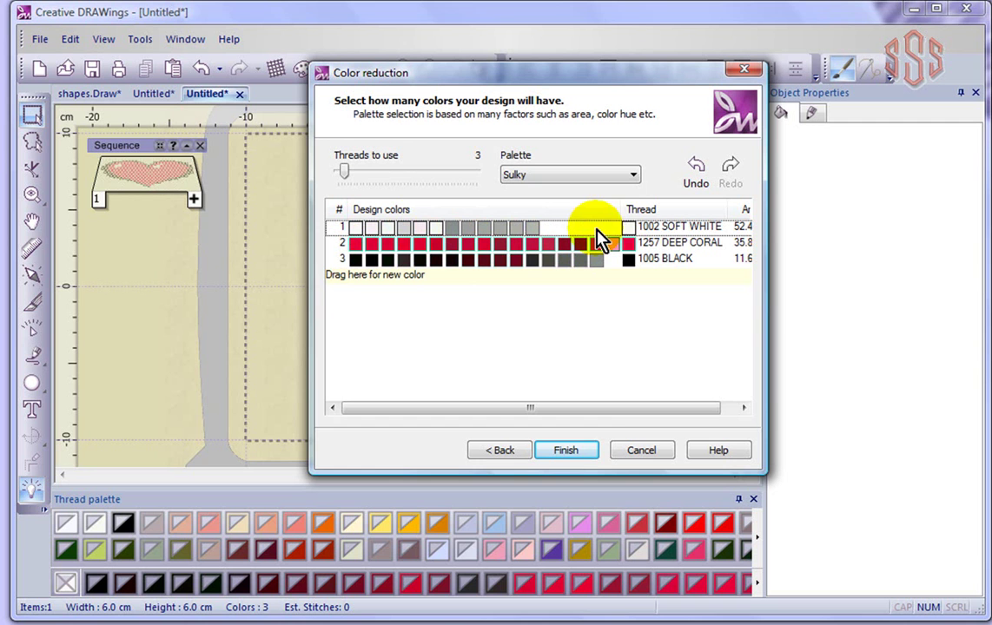
Place the three-colour cross-stitch heart on the canvas and select it
click(566, 450)
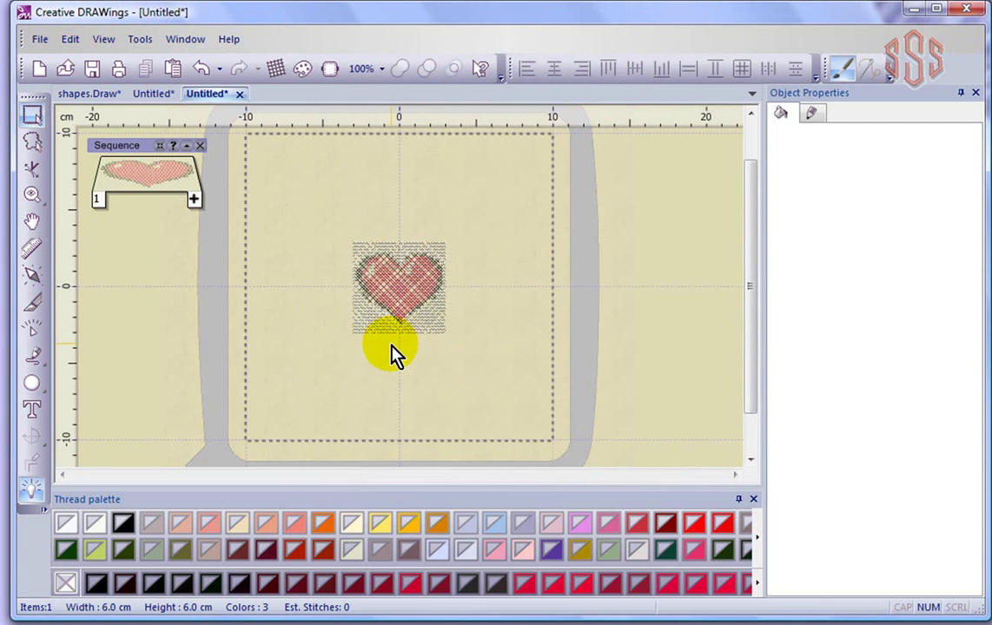
scroll(392, 350, up, 2)
click(393, 243)
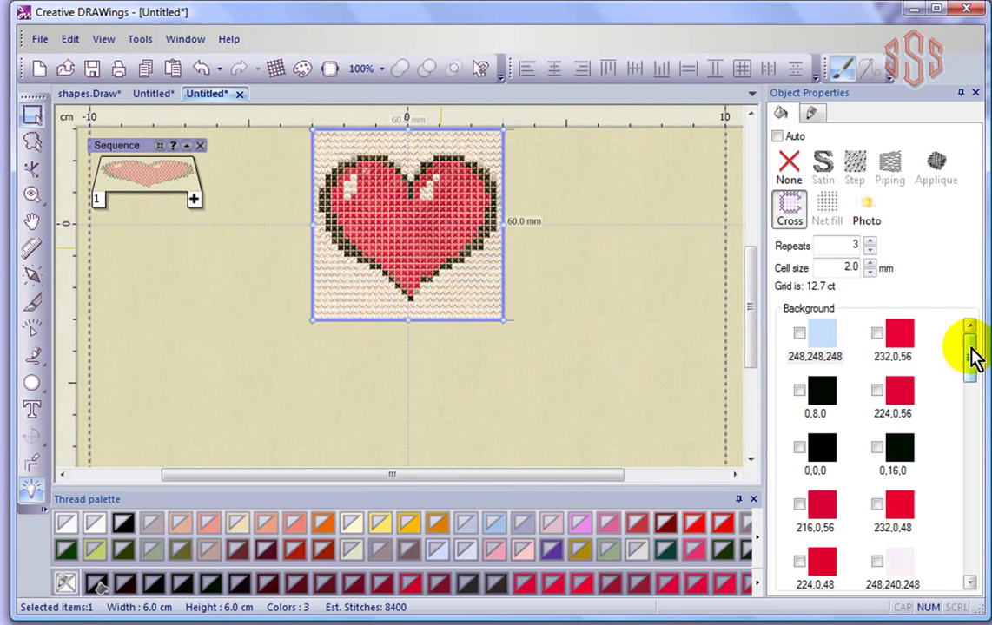
mouse_move(964, 364)
mouse_down()
mouse_move(964, 543)
mouse_move(971, 343)
mouse_up()
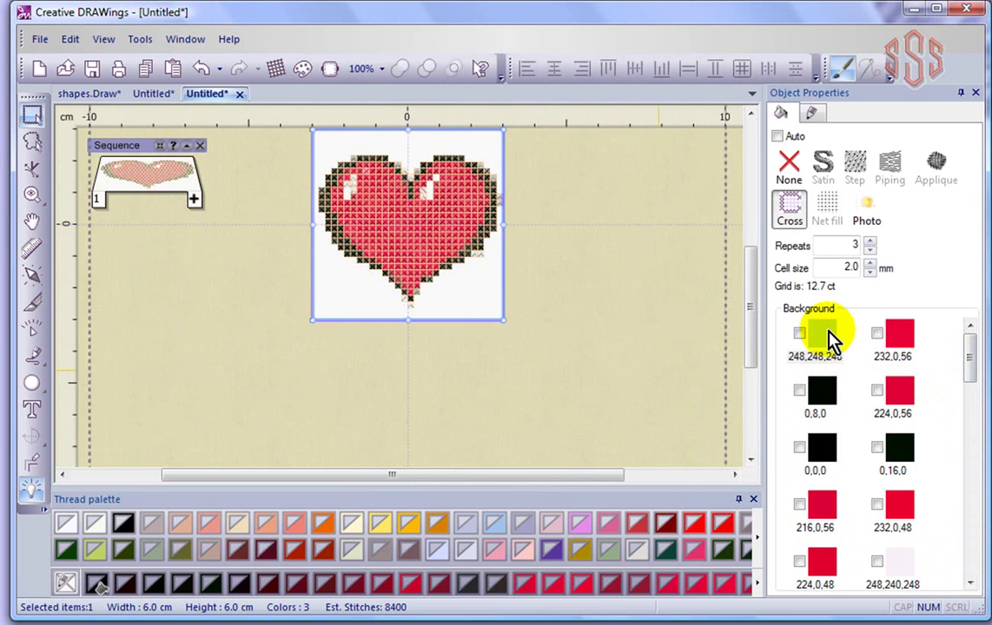
Mark the 248,248,248 shade as Background in Object Properties so it isn't stitched
click(799, 334)
click(799, 334)
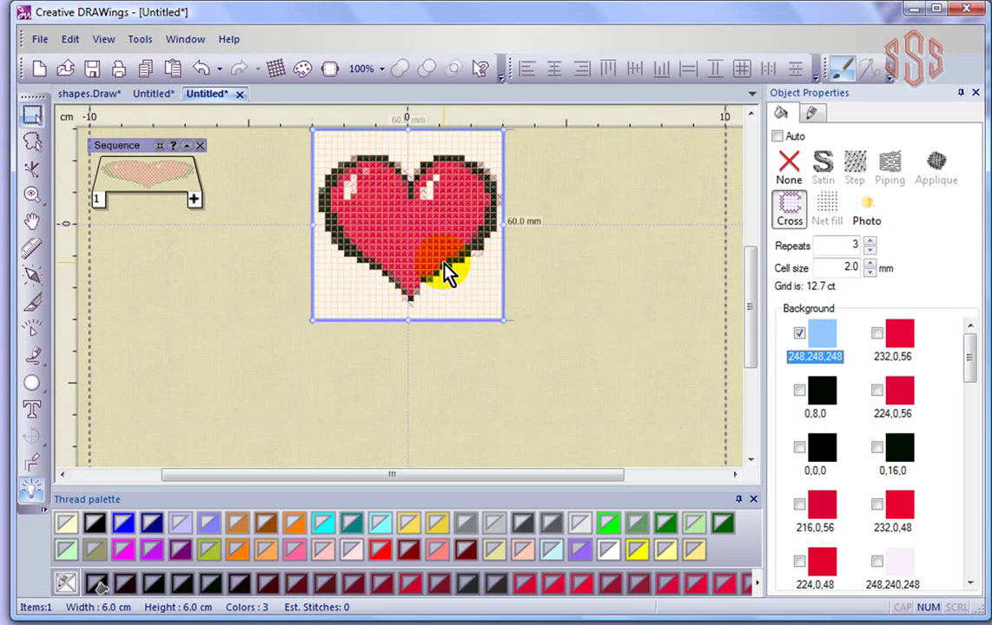
scroll(445, 271, up, 2)
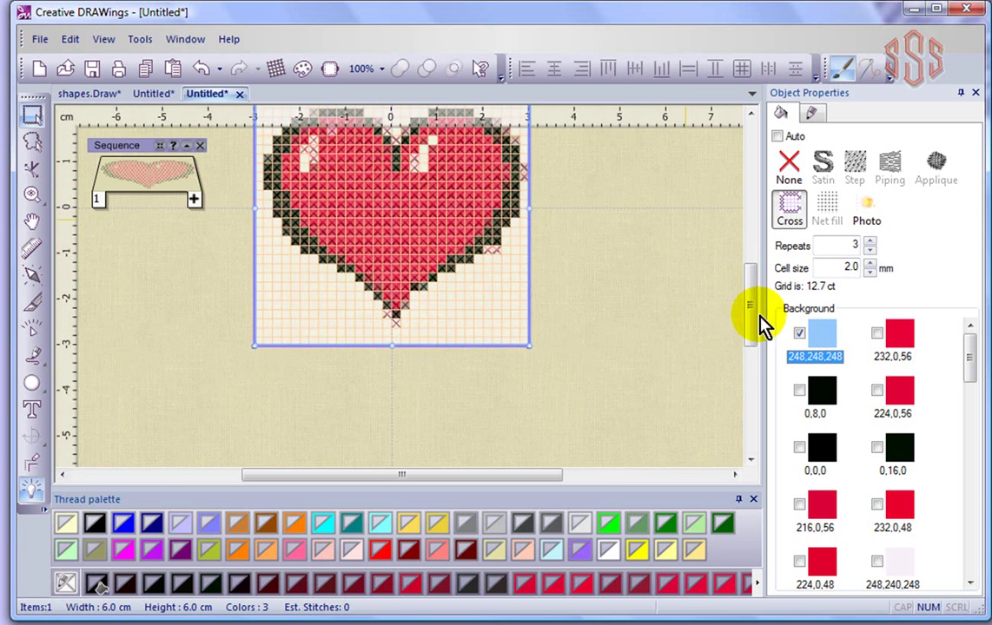
scroll(398, 295, up, 1)
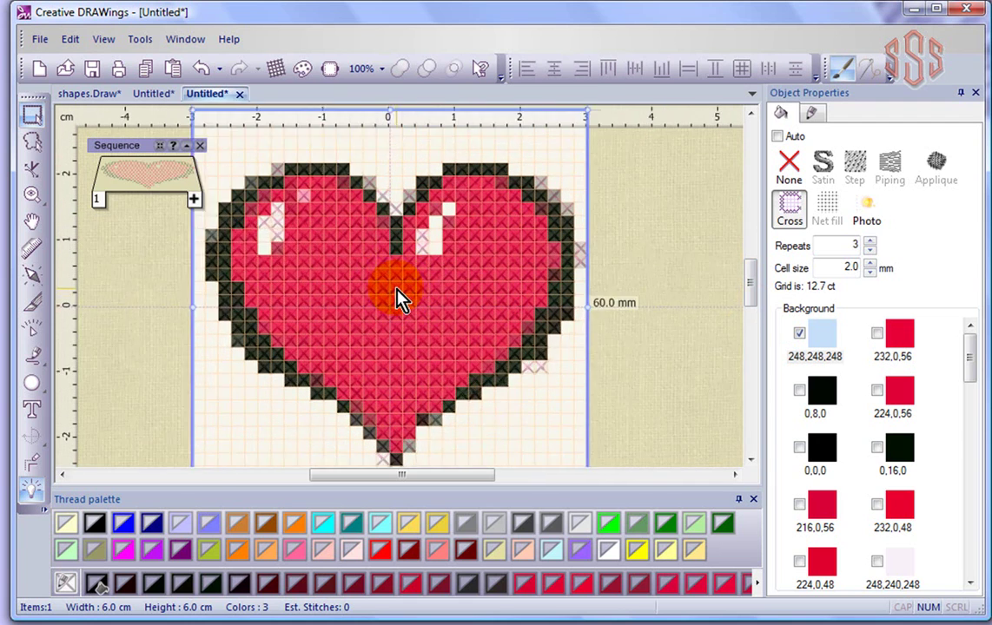
scroll(398, 296, up, 1)
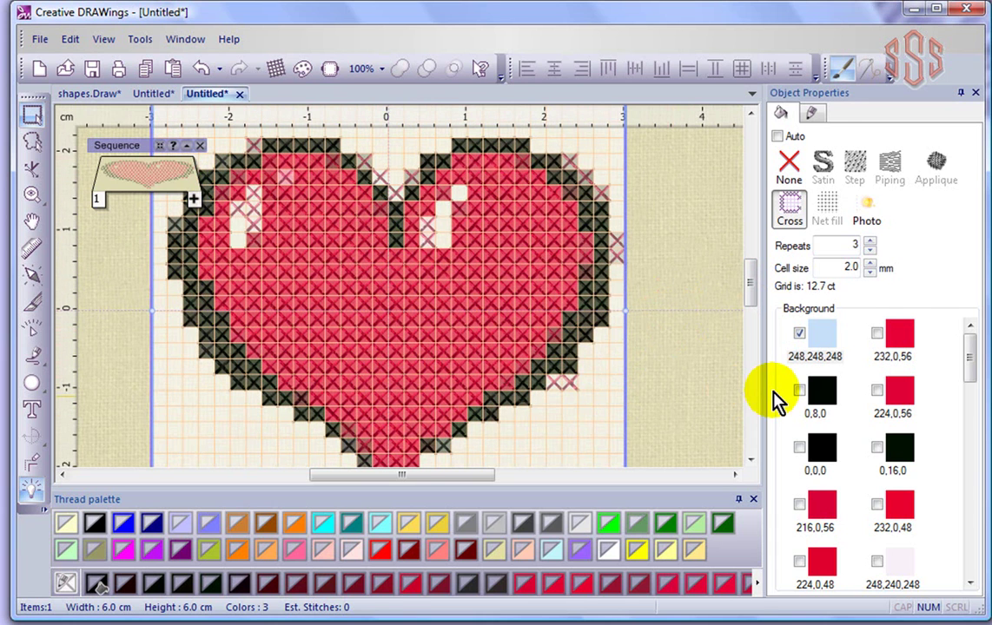
Try the 0,8,0 shade as background, then deselect the heart to preview the stitching
click(800, 394)
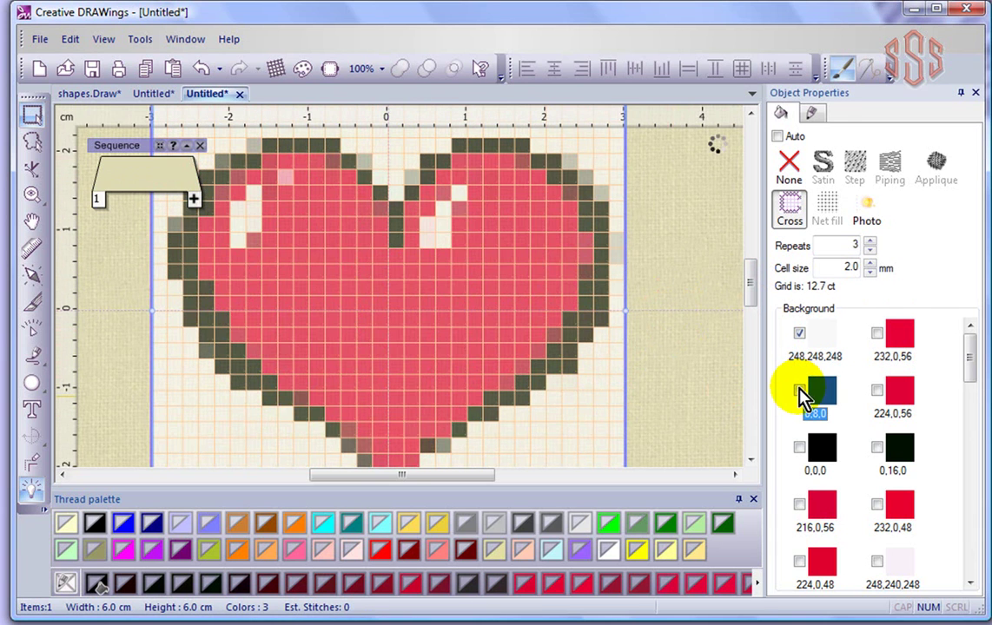
click(655, 221)
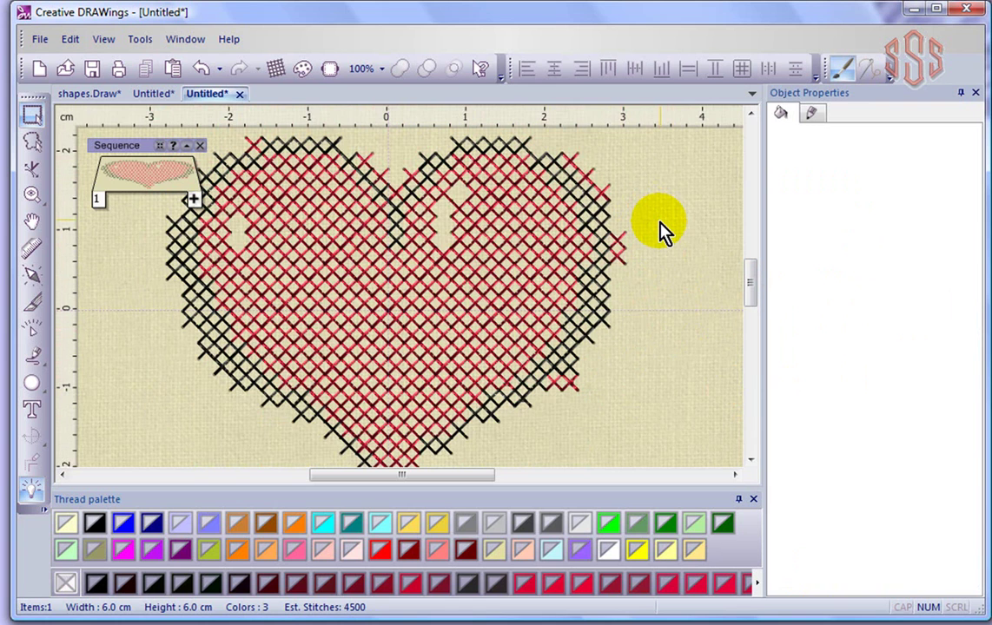
scroll(660, 230, down, 2)
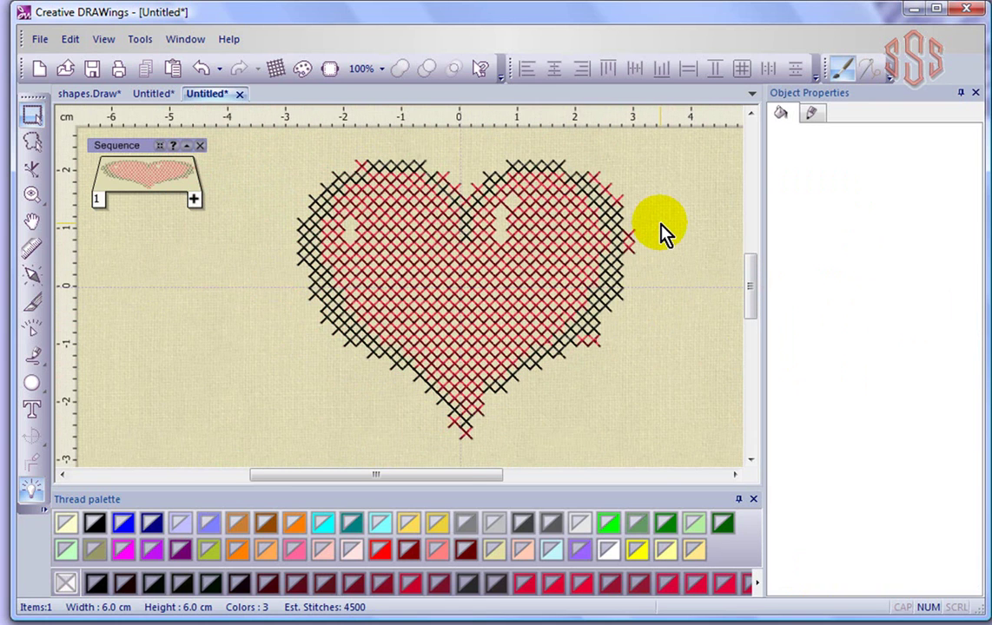
scroll(660, 230, down, 1)
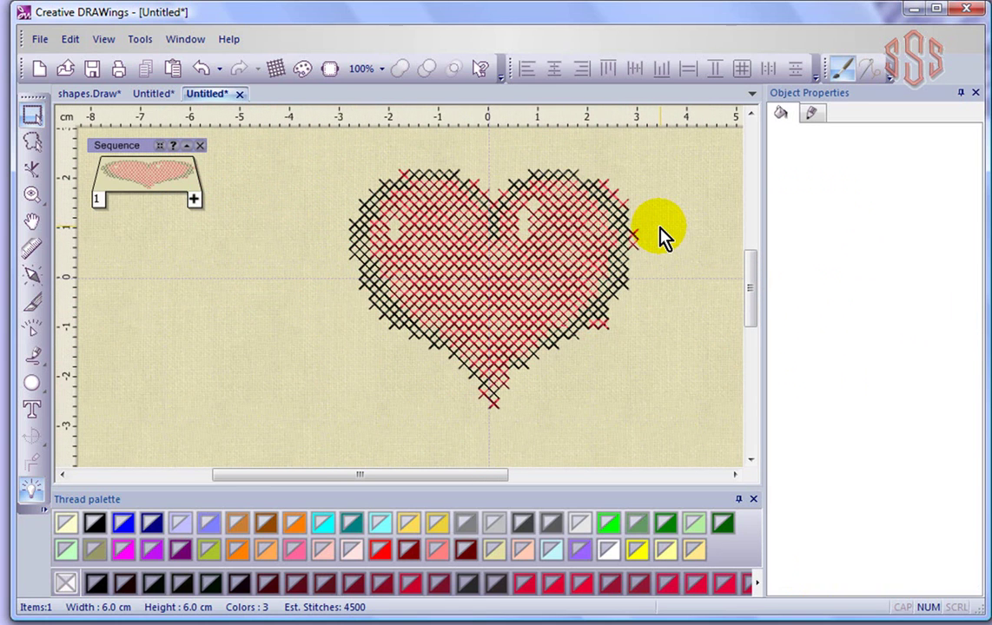
scroll(660, 233, down, 1)
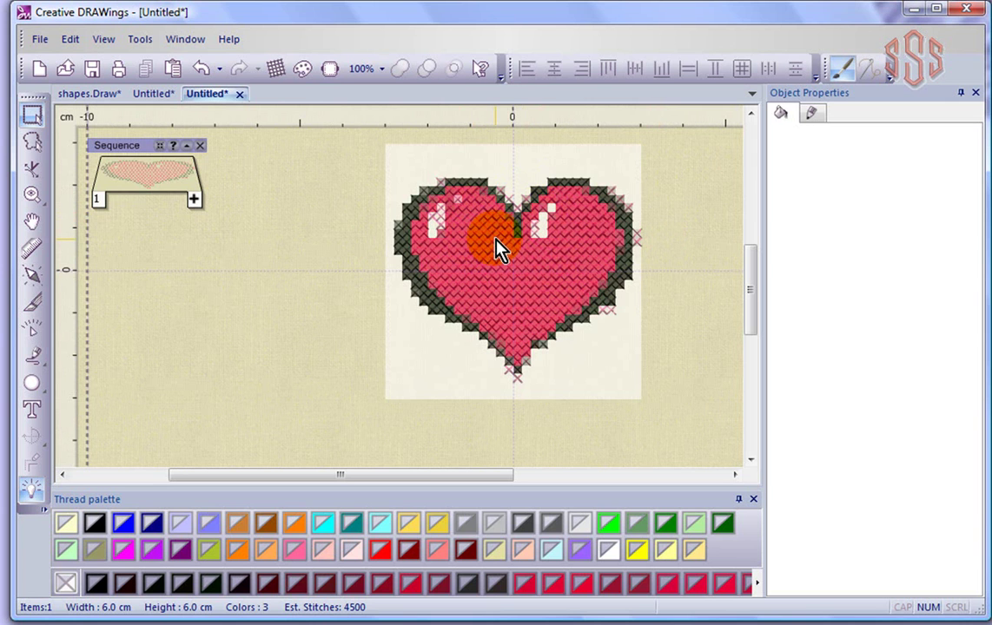
click(489, 169)
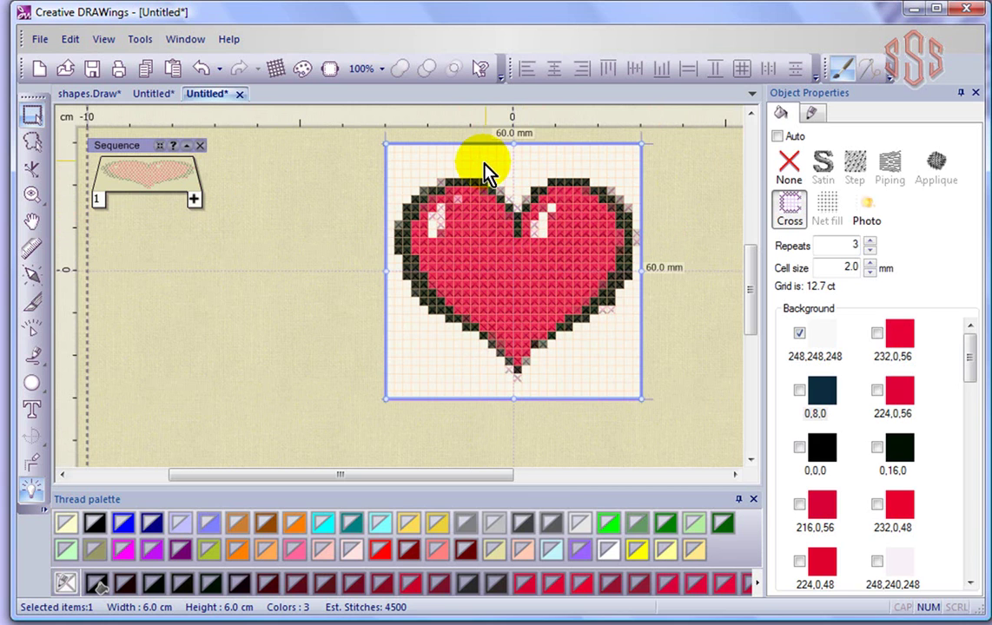
click(869, 208)
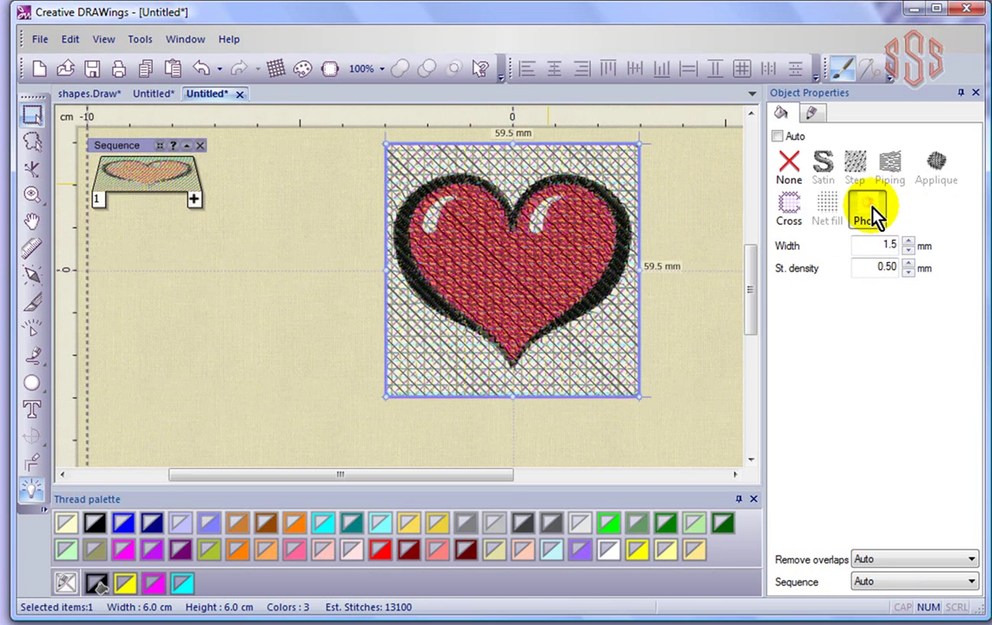
click(793, 208)
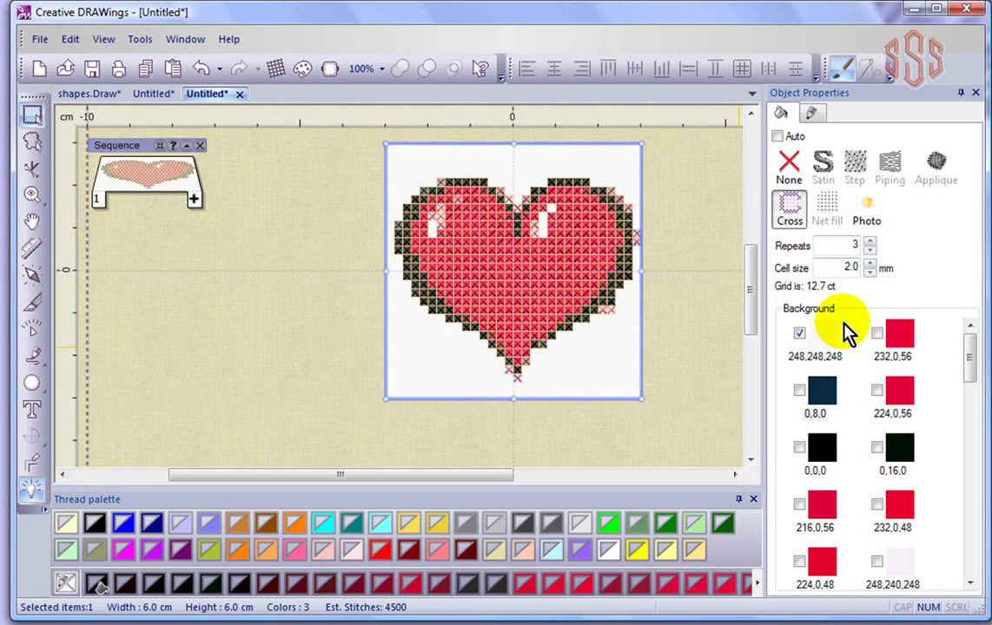
click(869, 216)
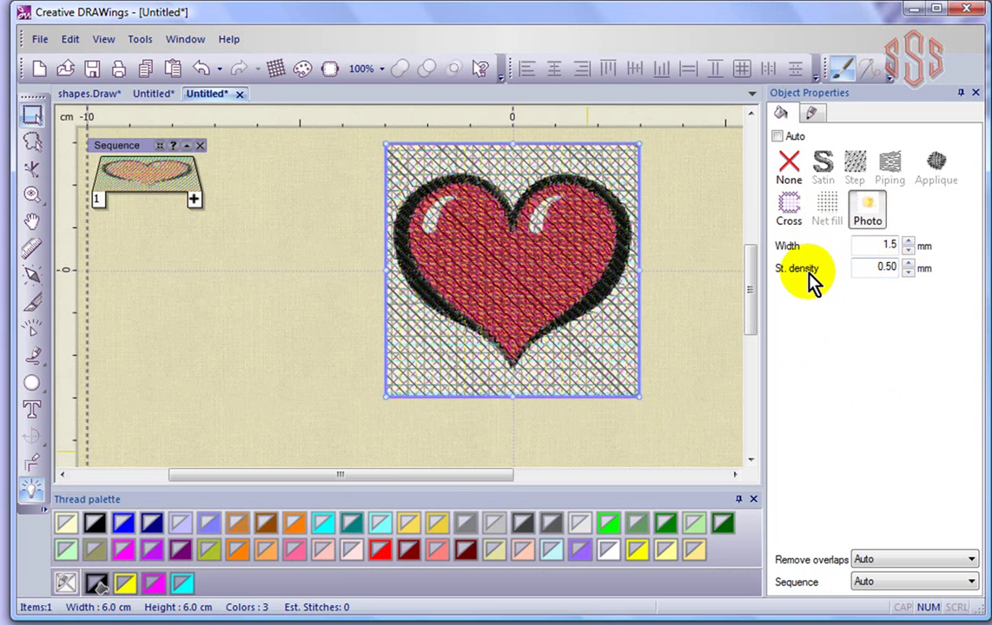
click(790, 212)
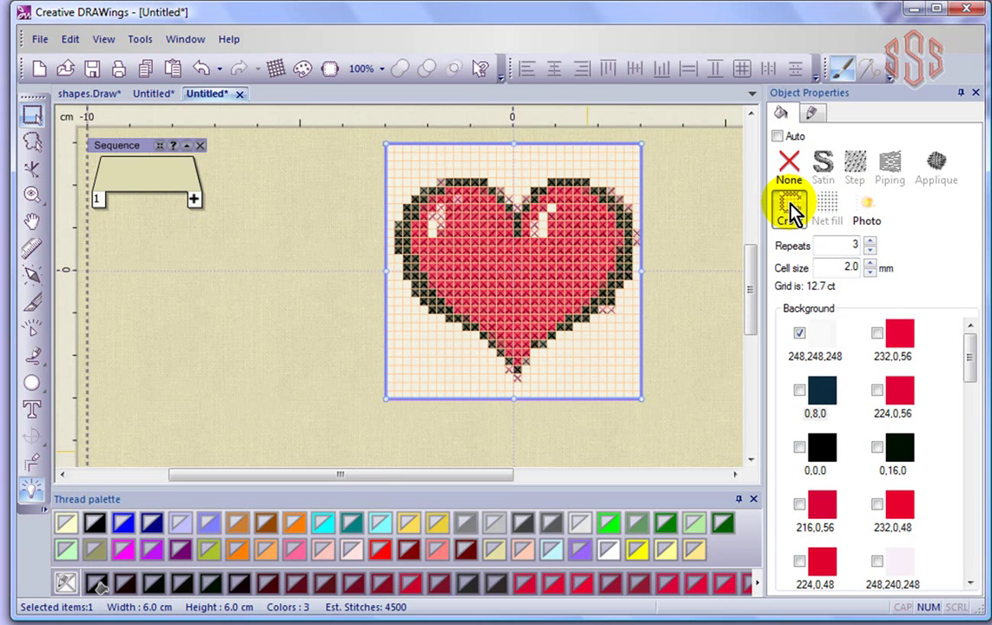